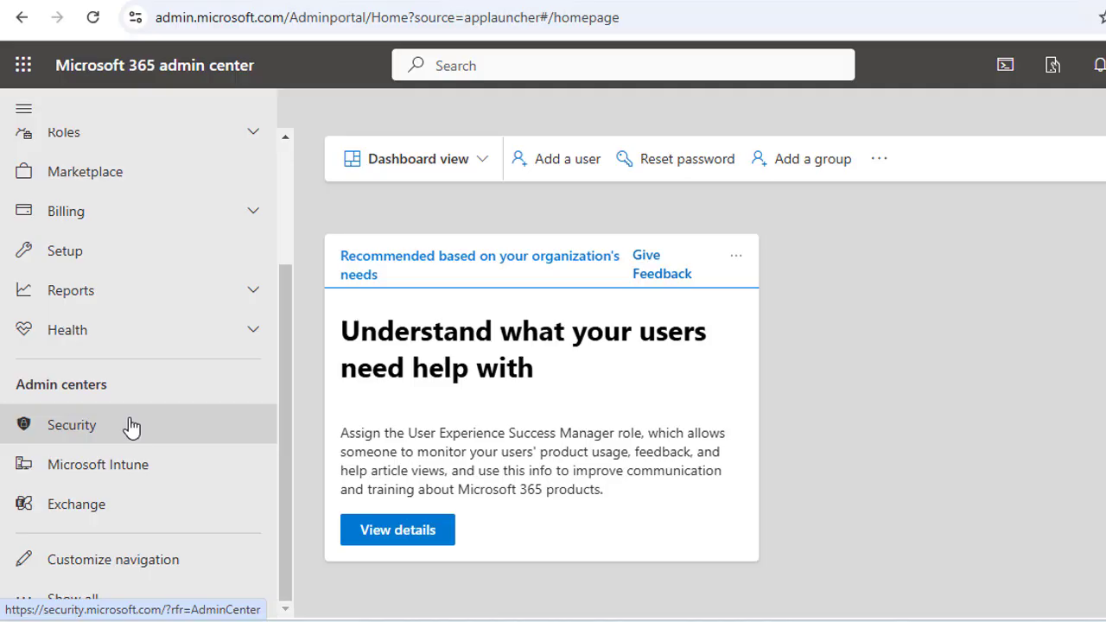
# Expand the full list of admin centers and open the Identity admin center.
pyautogui.click(94, 602)
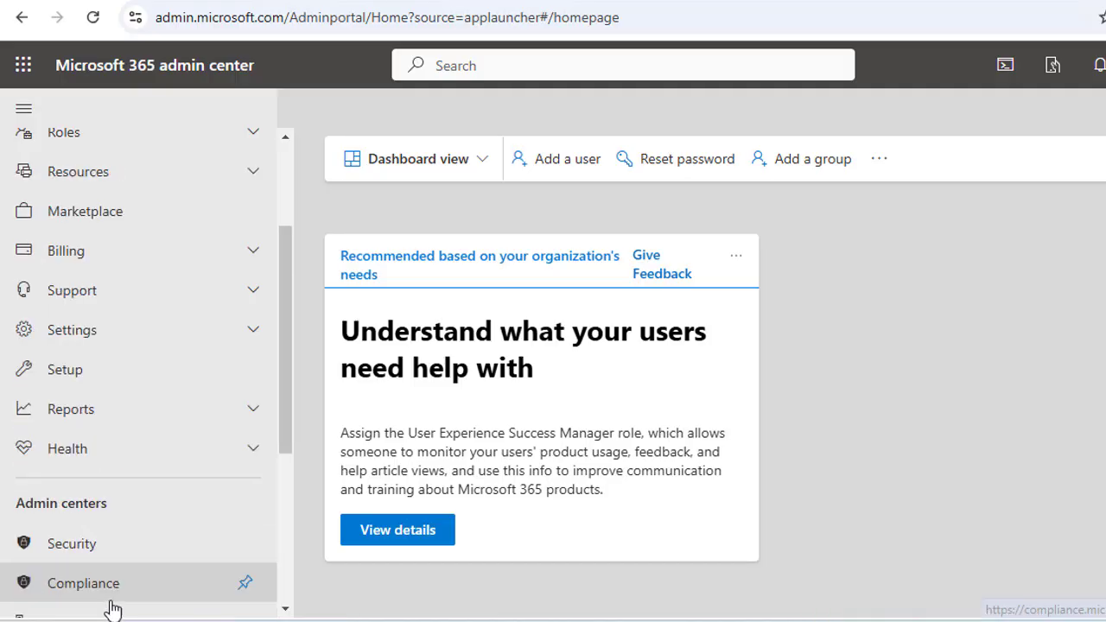
pyautogui.scroll(-3, 178, 365)
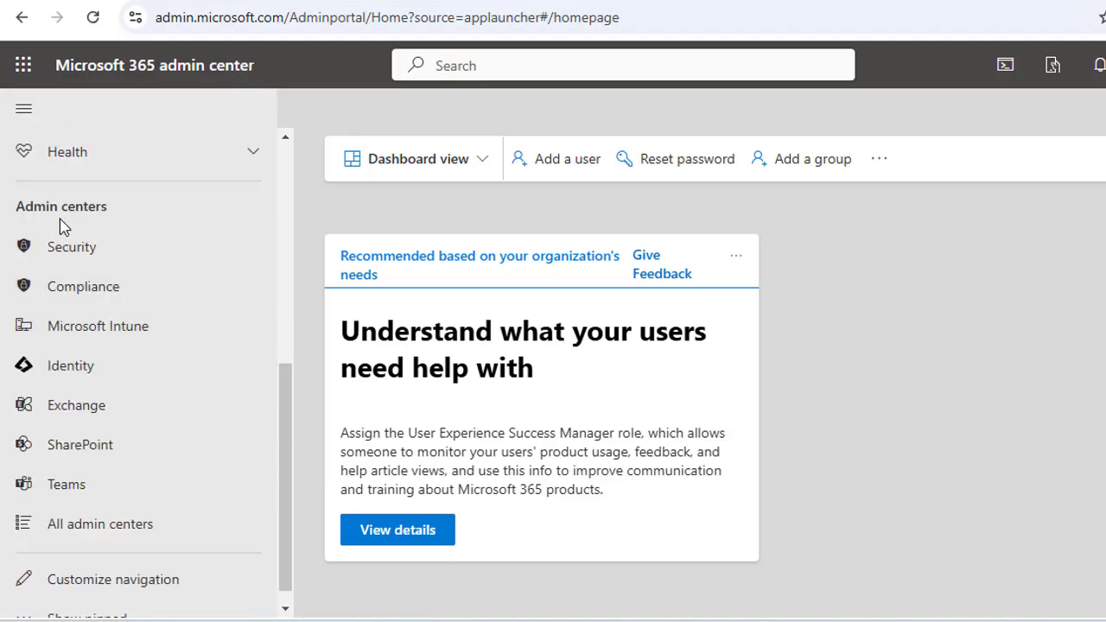
pyautogui.click(82, 372)
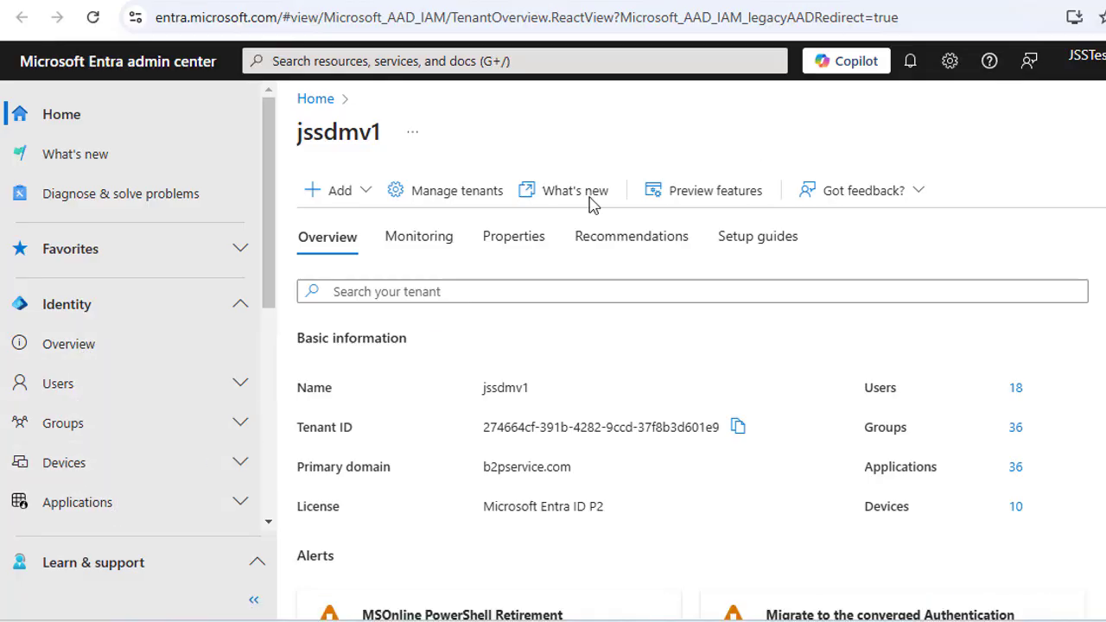
# Open the list of all users under Identity and look through the existing accounts.
pyautogui.click(99, 394)
pyautogui.click(98, 395)
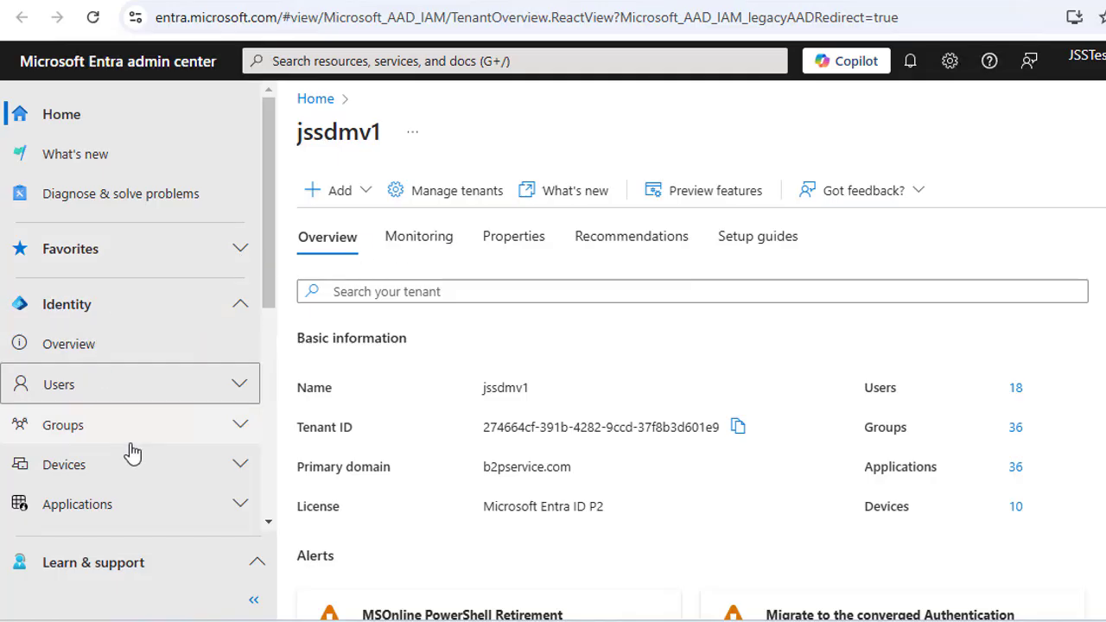
pyautogui.click(54, 400)
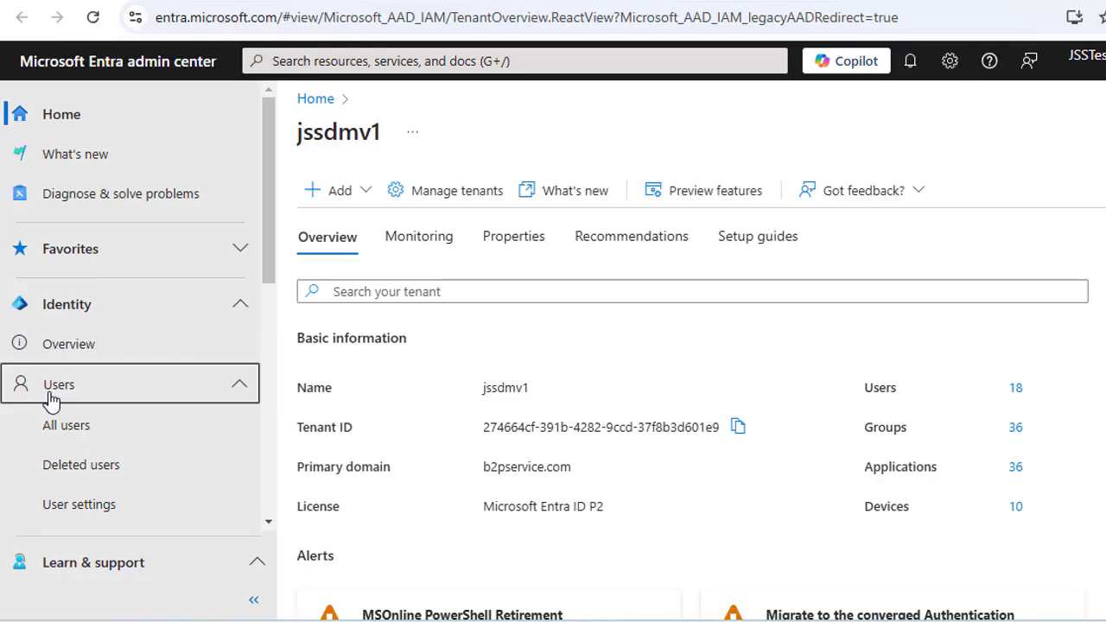
pyautogui.click(55, 398)
pyautogui.click(55, 395)
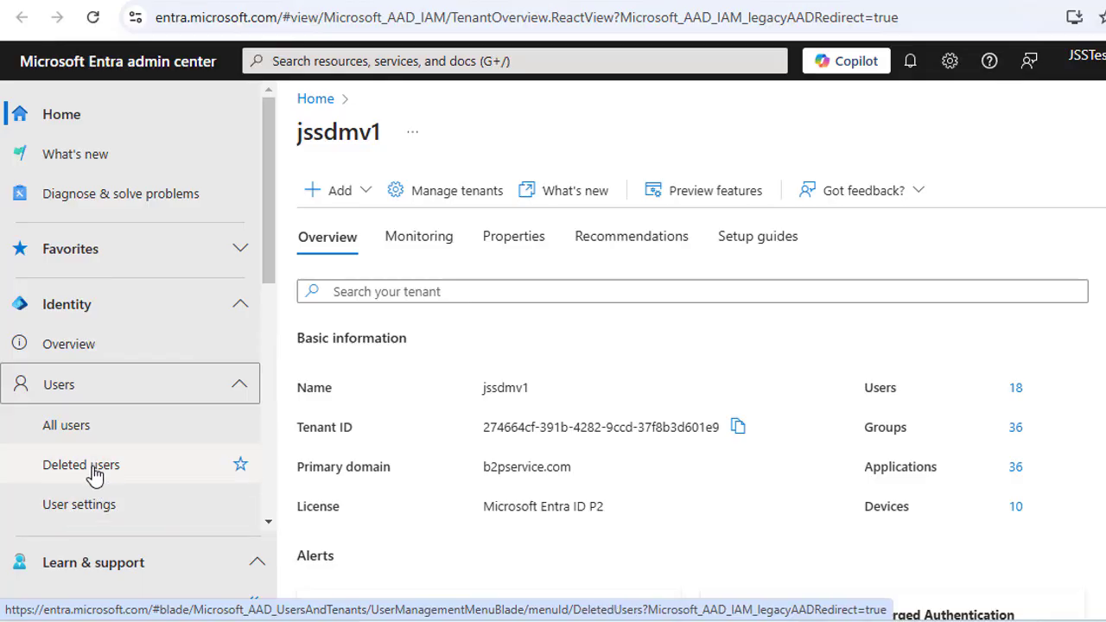
pyautogui.click(97, 428)
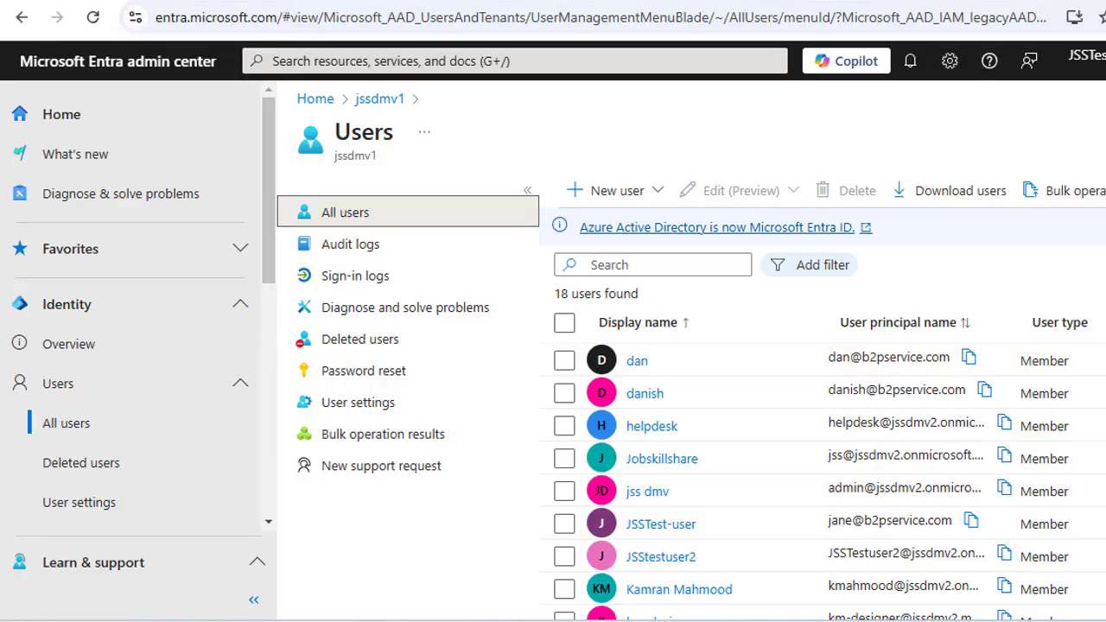
pyautogui.scroll(-1, 821, 388)
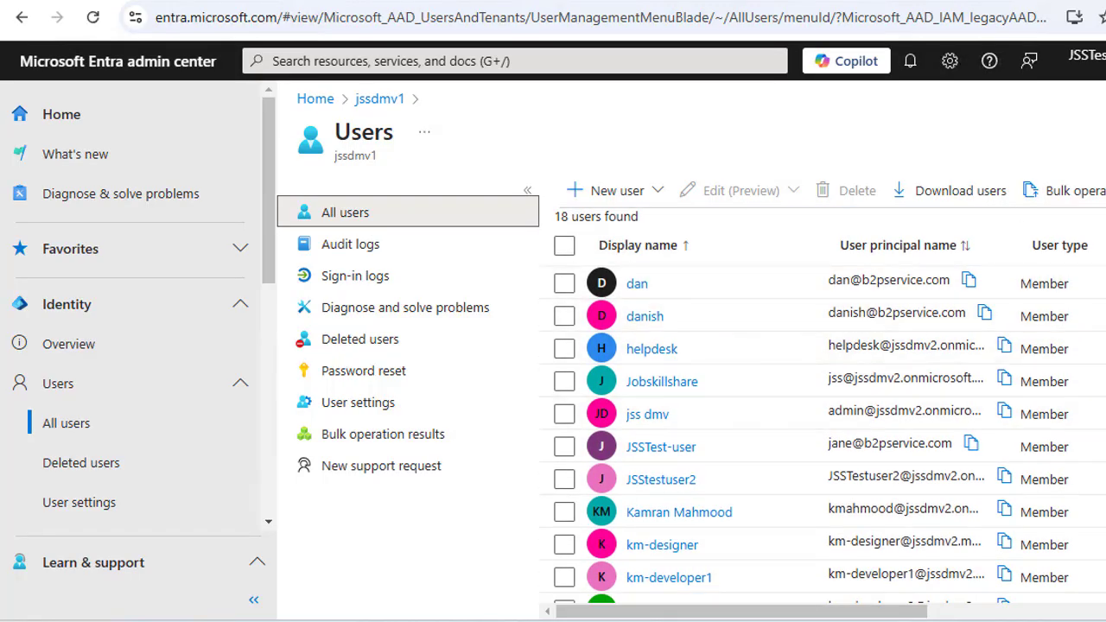
pyautogui.scroll(1, 721, 325)
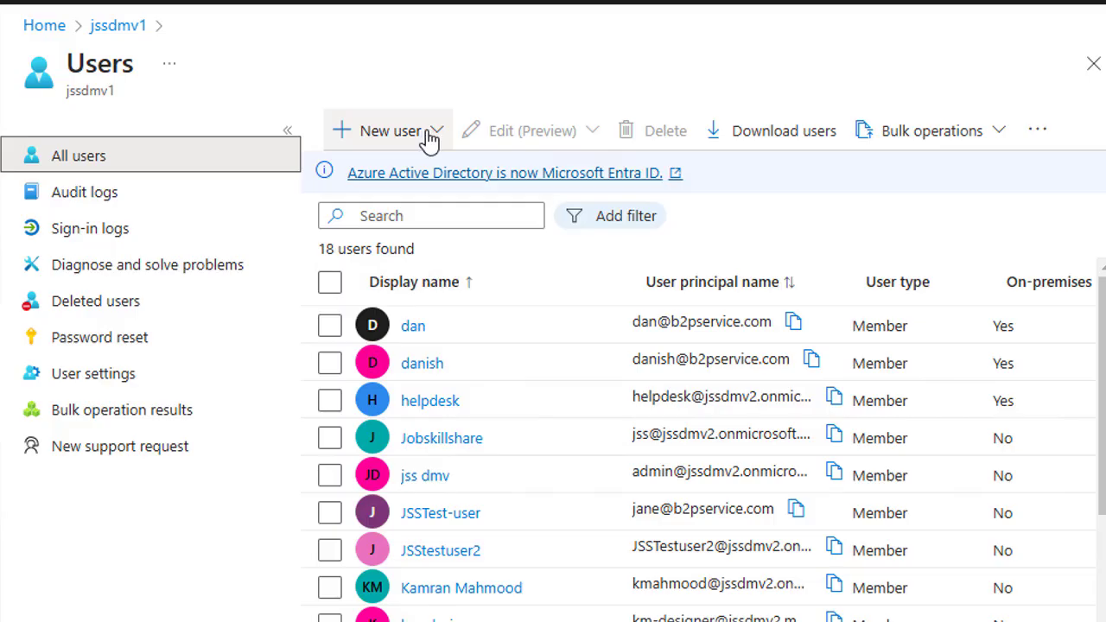
# Start creating a new internal user and enter the user principal name on the b2pservice.com domain.
pyautogui.click(427, 135)
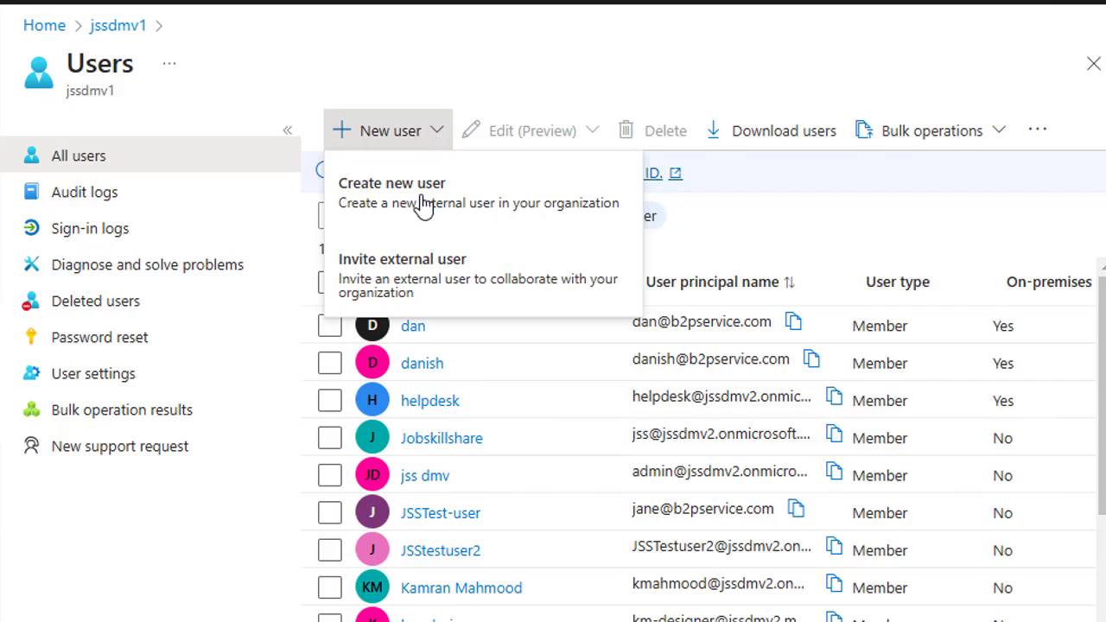
pyautogui.click(466, 202)
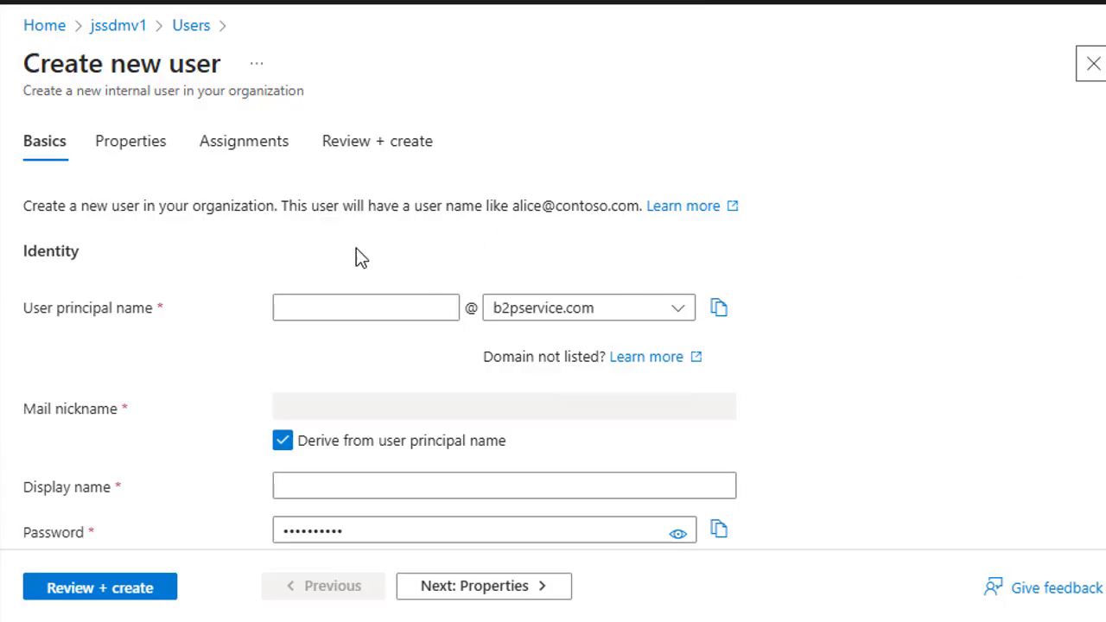
pyautogui.click(387, 314)
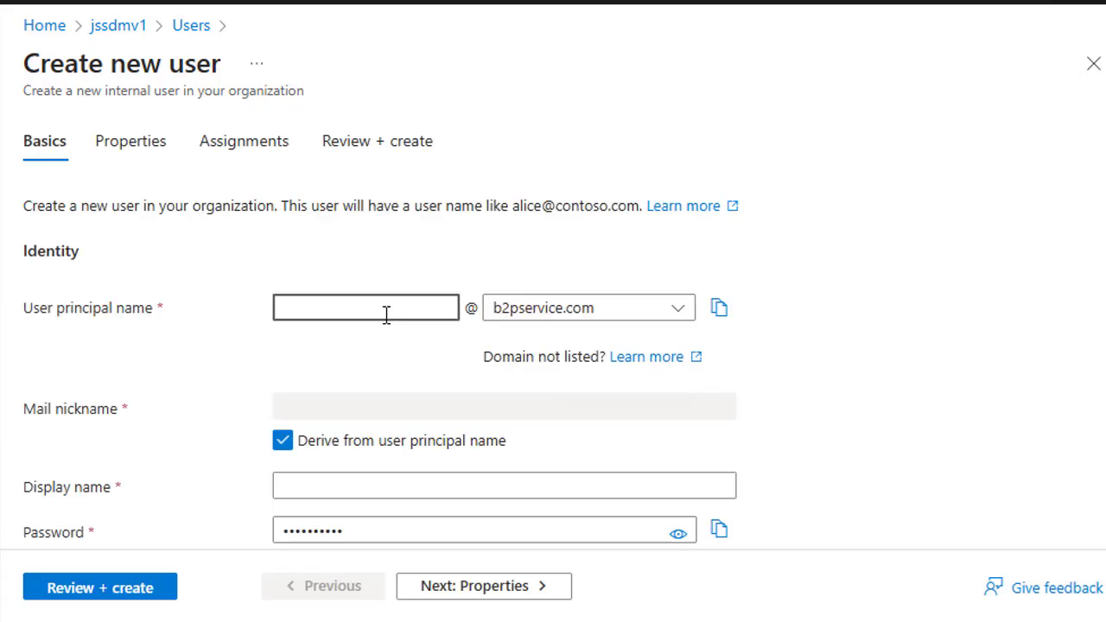
pyautogui.click(388, 486)
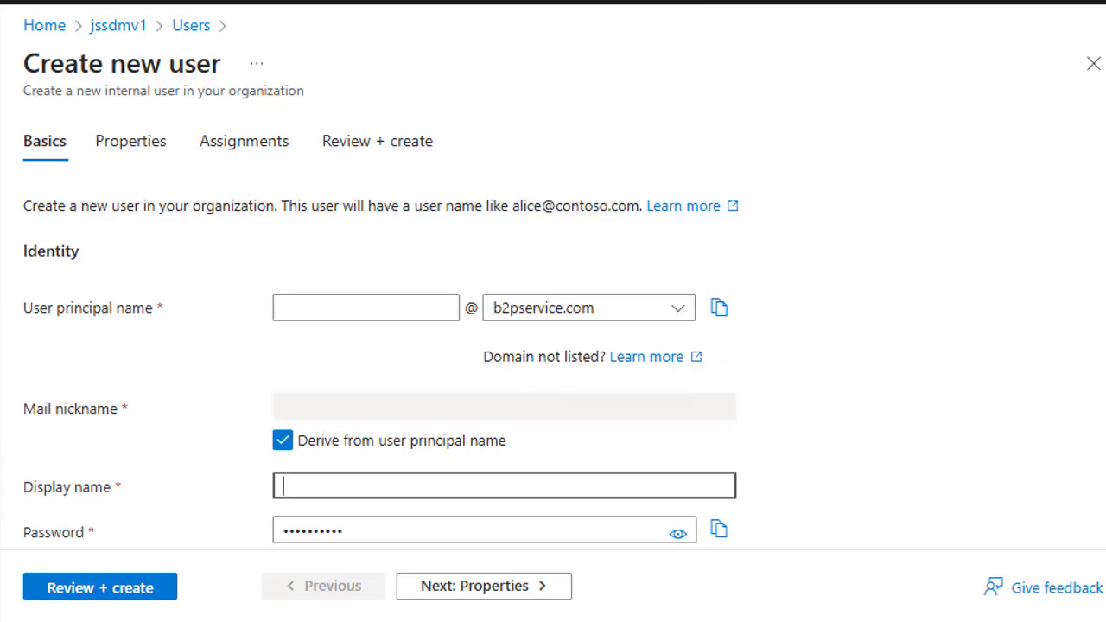
pyautogui.scroll(-2, 875, 363)
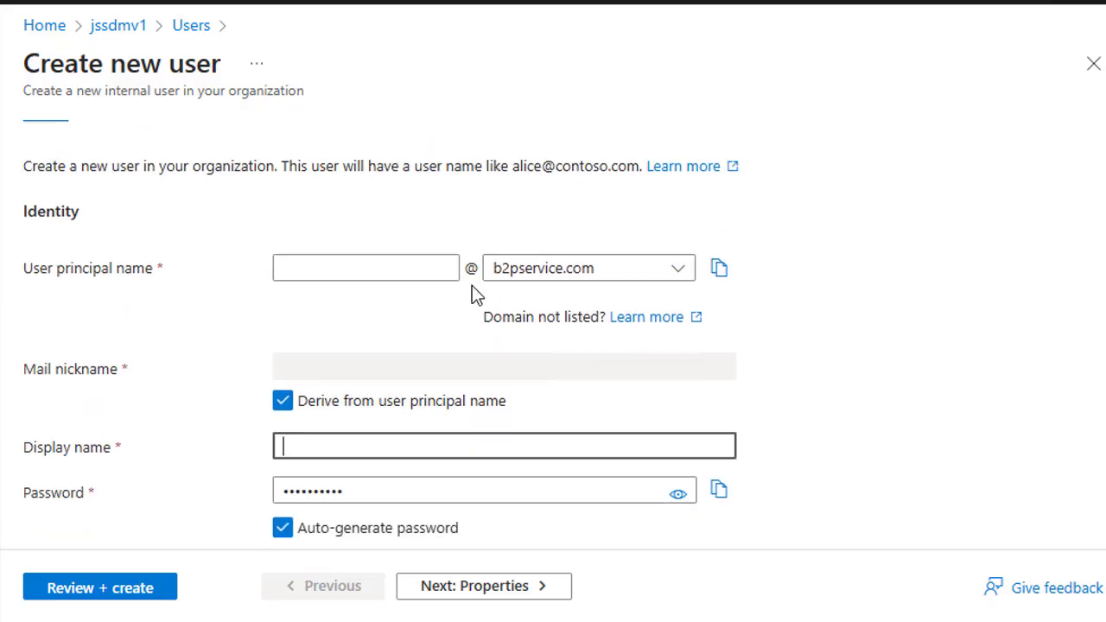
pyautogui.click(370, 271)
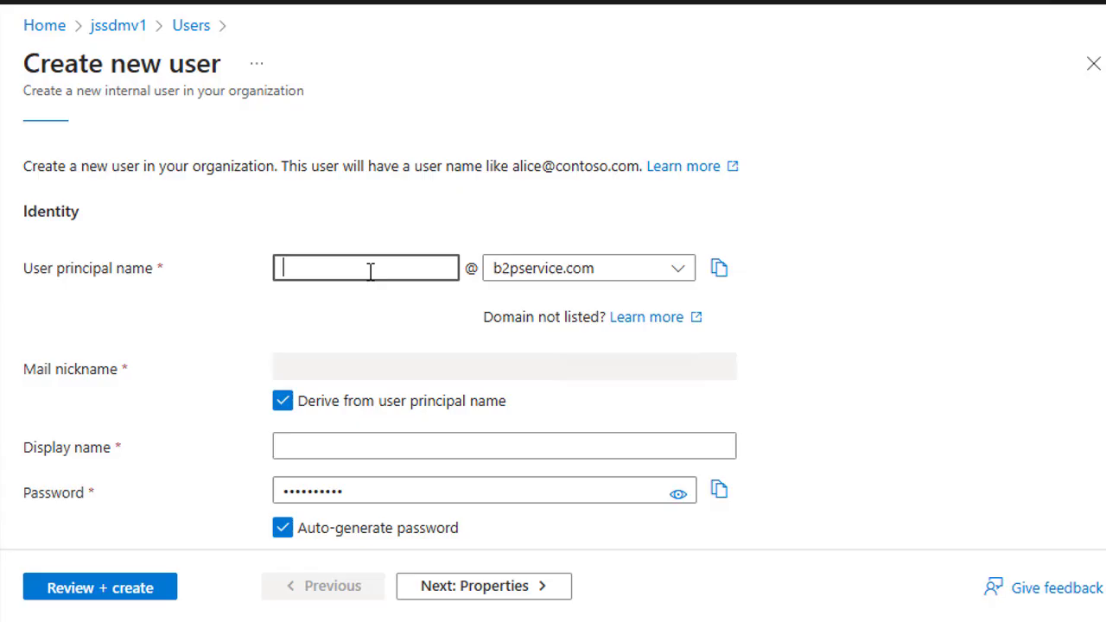
pyautogui.write('johndoe')
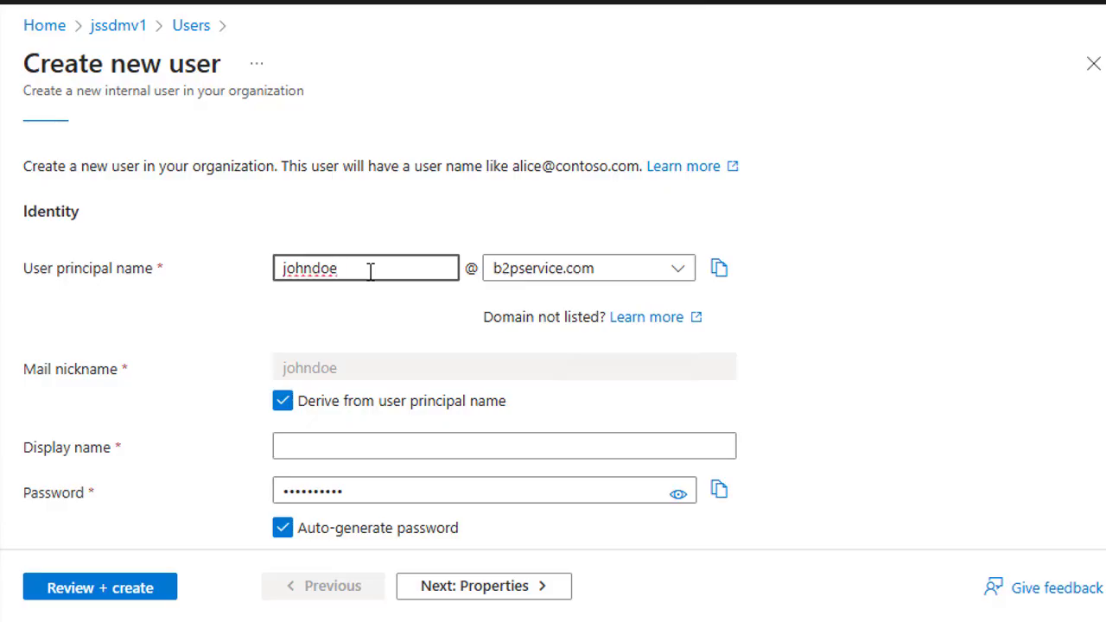
# Reuse the user principal name as the display name, separating and capitalizing the first and last names.
pyautogui.doubleClick(370, 271)
pyautogui.hotkey('ctrl', 'c')
pyautogui.click(339, 444)
pyautogui.hotkey('ctrl', 'v')
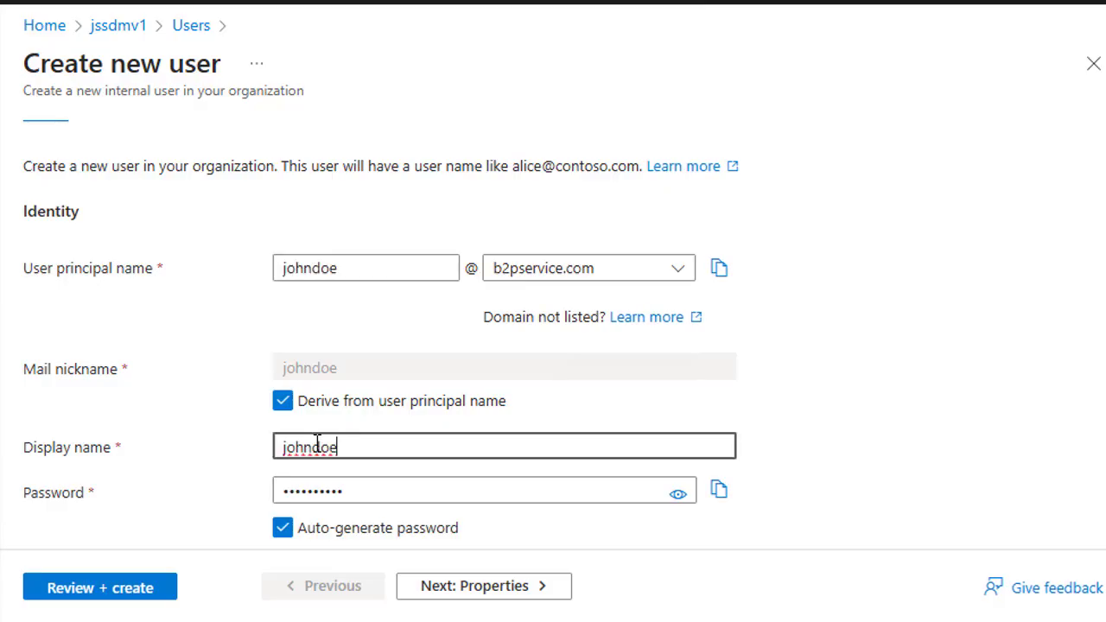
pyautogui.click(315, 445)
pyautogui.click(286, 447)
pyautogui.press('Delete')
pyautogui.write('J')
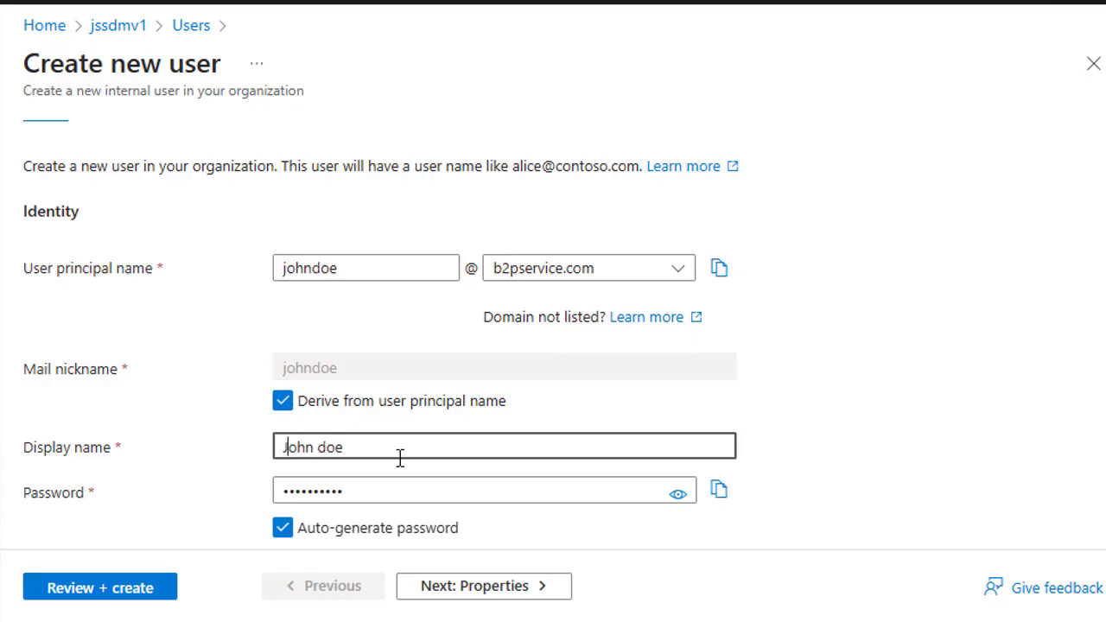
pyautogui.press('Right')
pyautogui.press('Right')
pyautogui.press('Right')
pyautogui.press('BackSpace')
pyautogui.write('D')
pyautogui.scroll(-1, 475, 415)
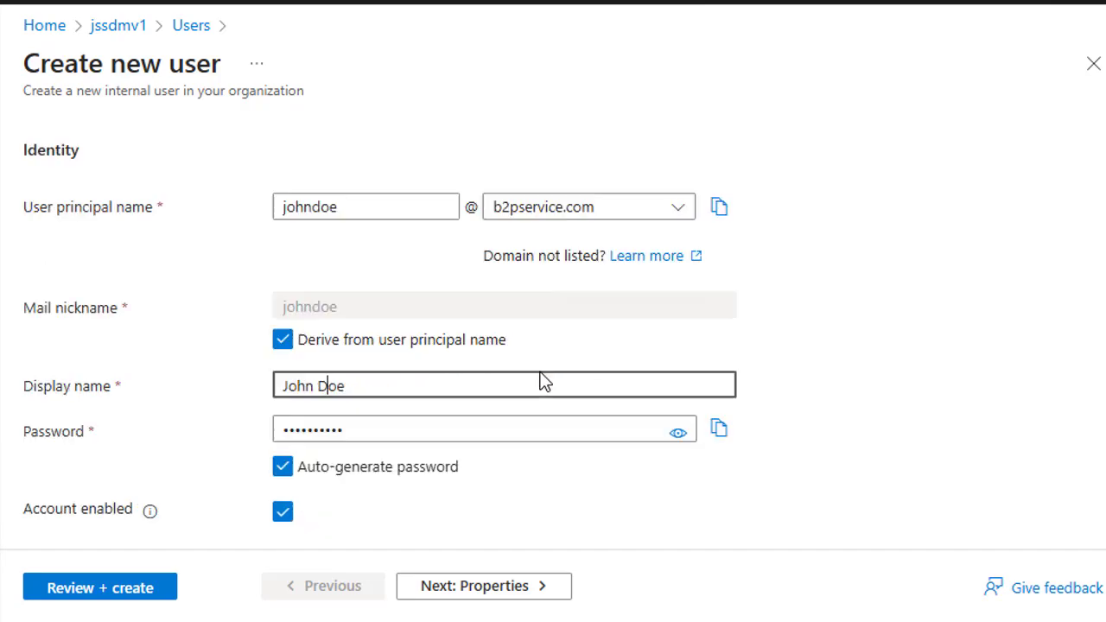
# Switch password auto-generation off and on again, and reveal the generated password.
pyautogui.click(282, 468)
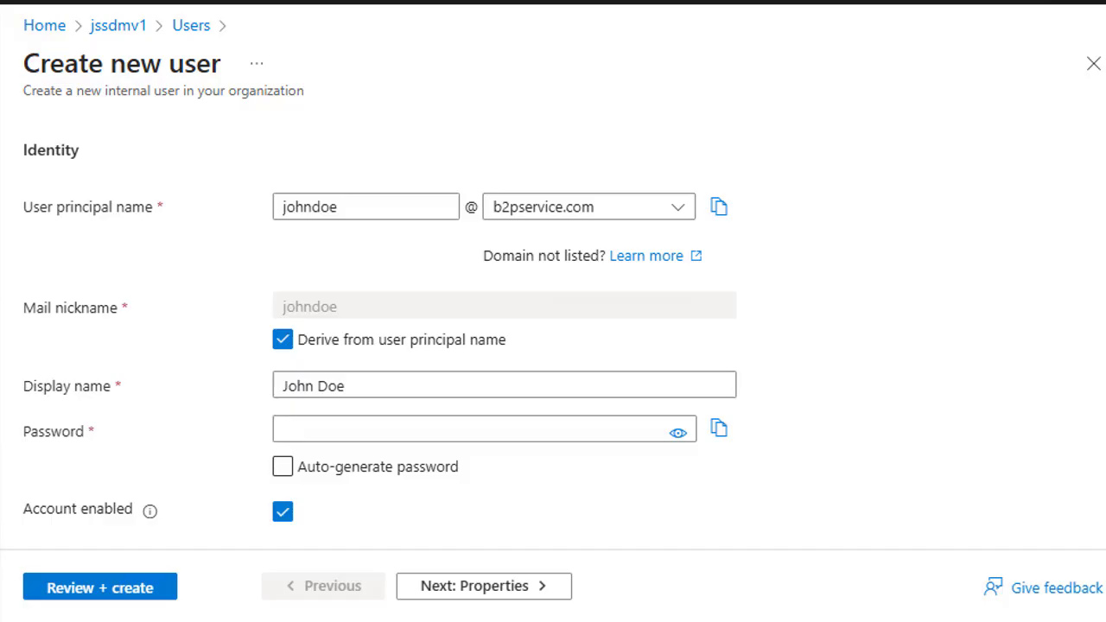
pyautogui.click(288, 475)
pyautogui.click(678, 435)
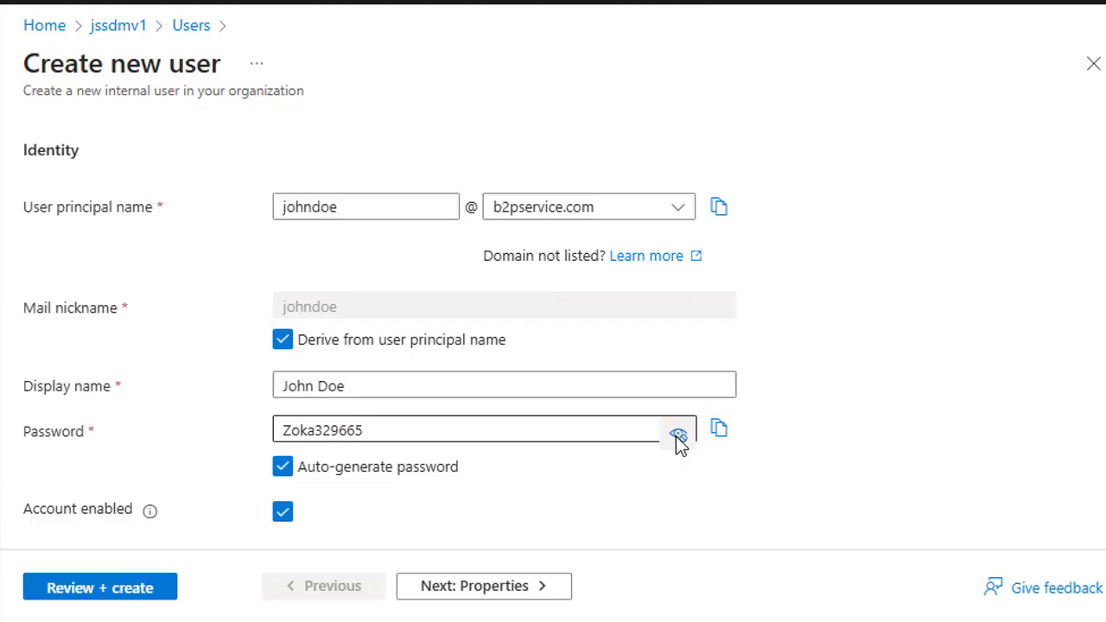
# Turn off password auto-generation and fill the password field with the browser's suggested strong password.
pyautogui.click(283, 469)
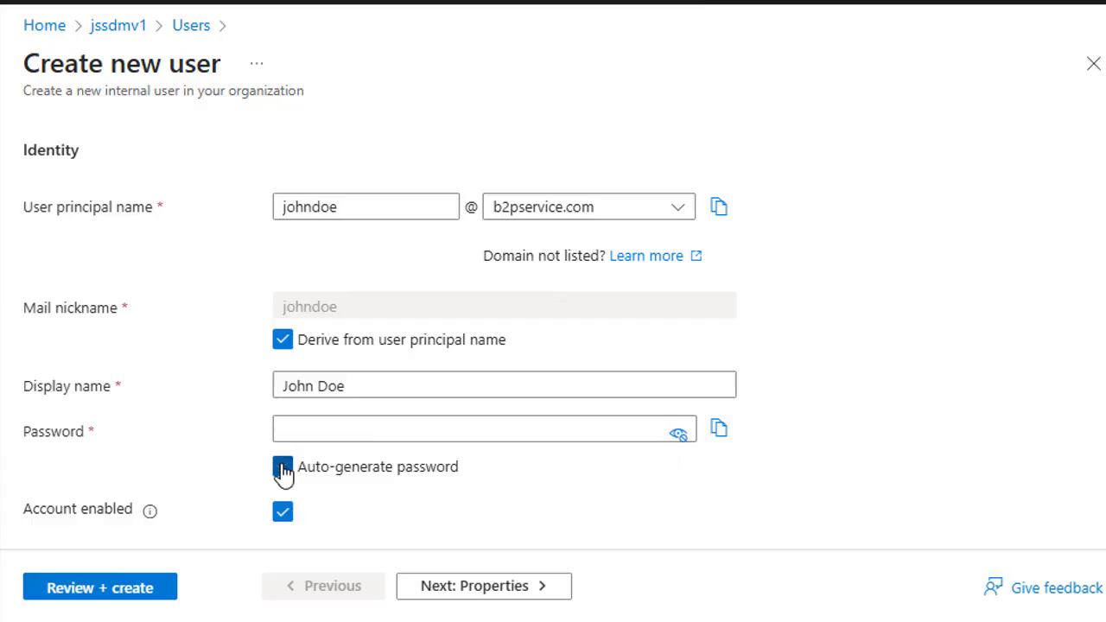
pyautogui.click(364, 432)
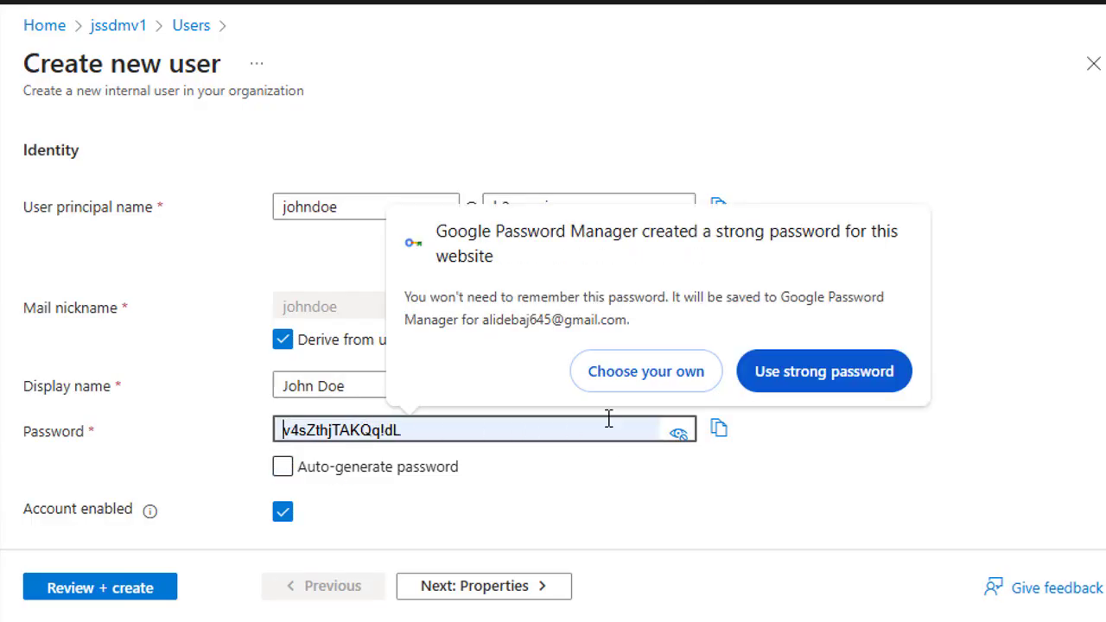
pyautogui.click(695, 378)
pyautogui.click(417, 424)
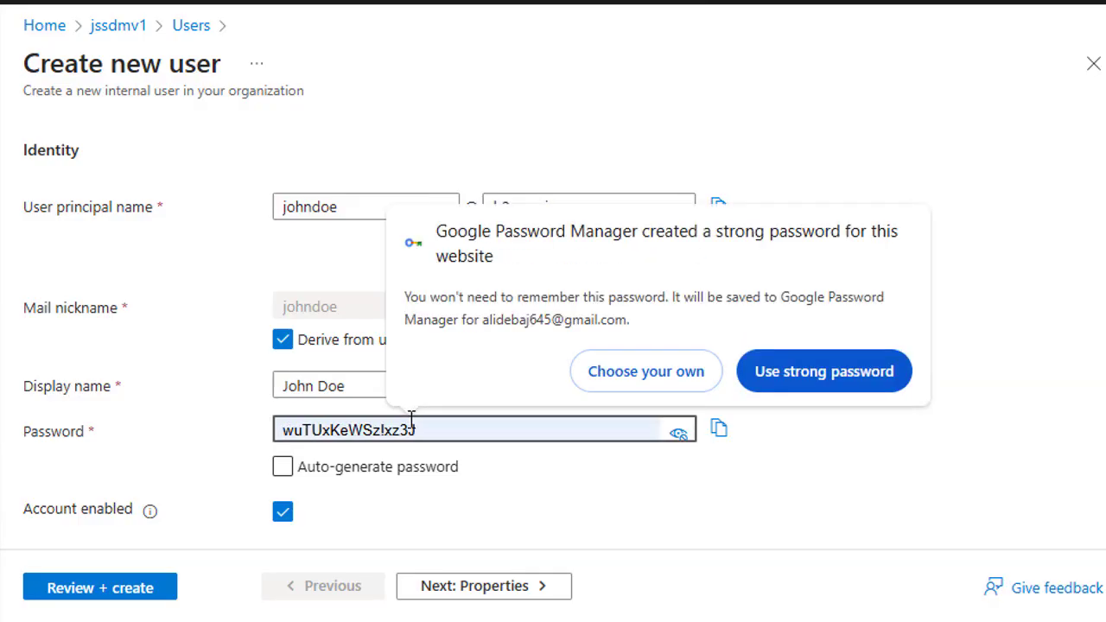
pyautogui.click(864, 378)
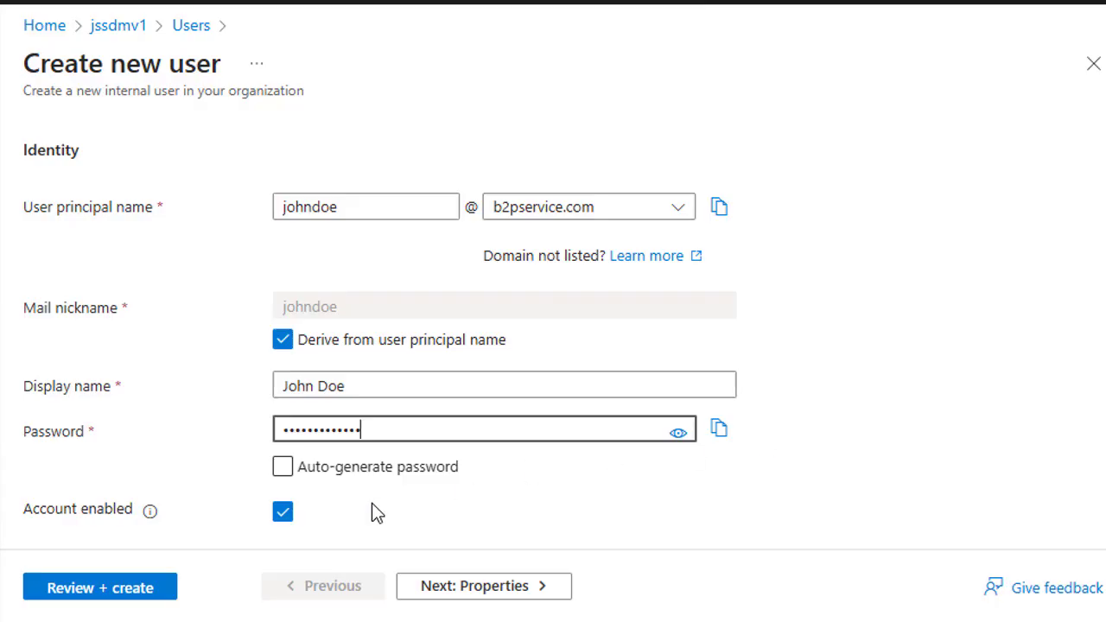
# Check the new user's optional properties, leave them blank, and review and create the account.
pyautogui.click(506, 587)
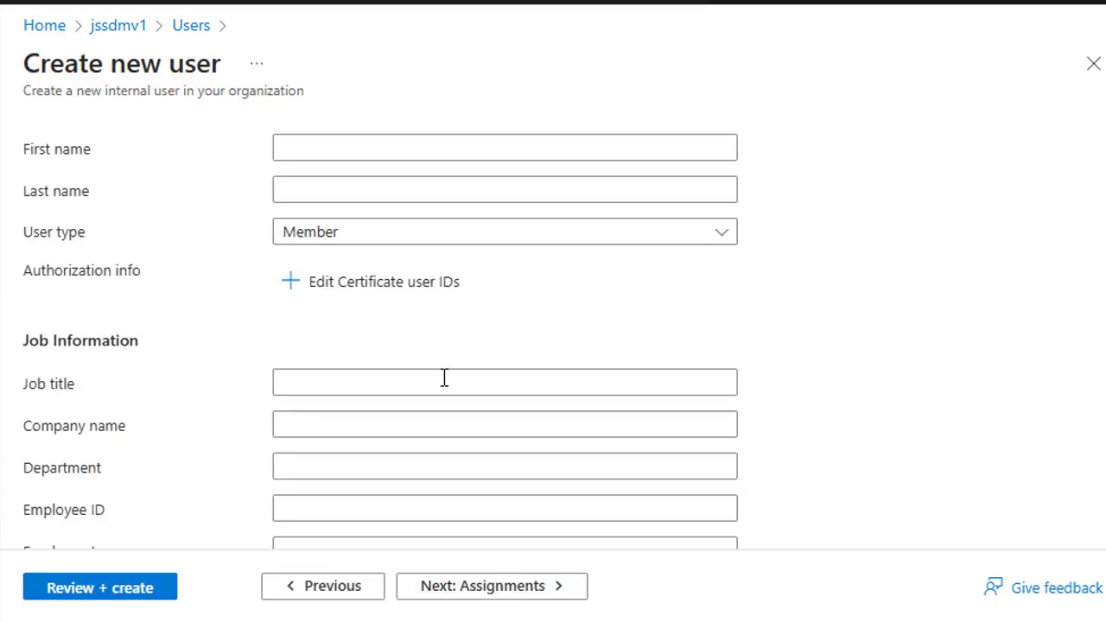
pyautogui.click(310, 152)
pyautogui.scroll(-3, 380, 334)
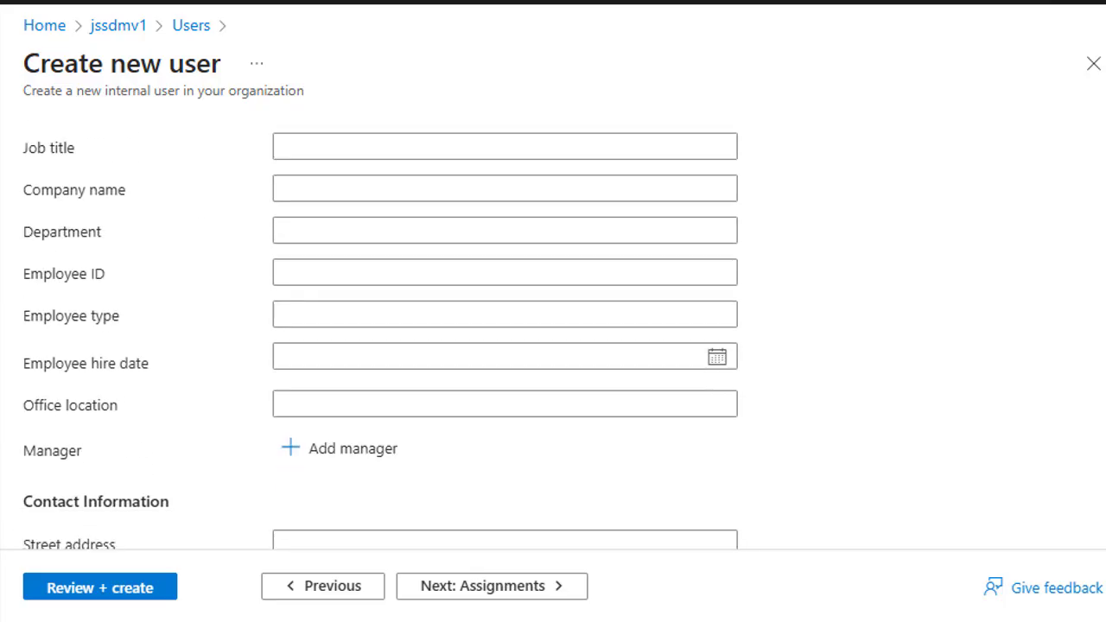
pyautogui.scroll(-1, 380, 334)
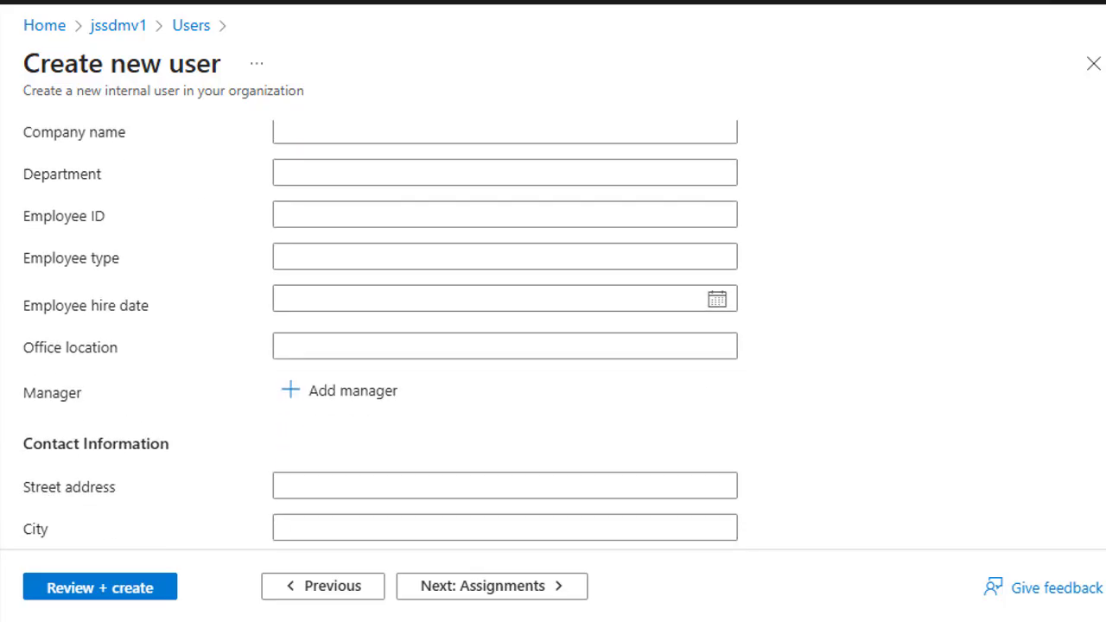
pyautogui.scroll(-4, 380, 334)
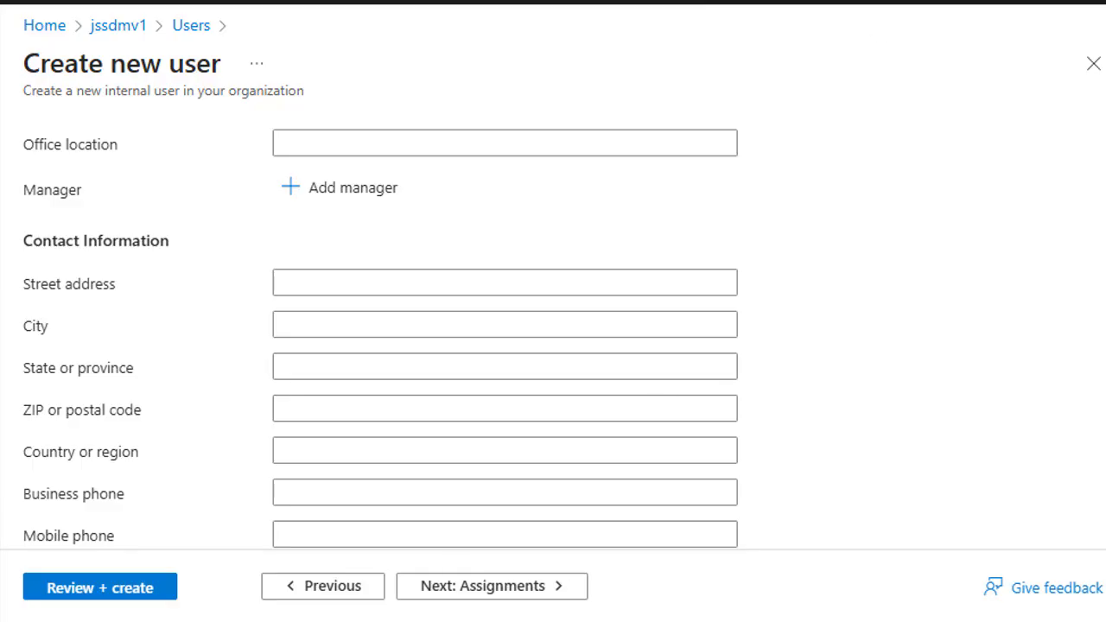
pyautogui.click(119, 594)
pyautogui.click(68, 591)
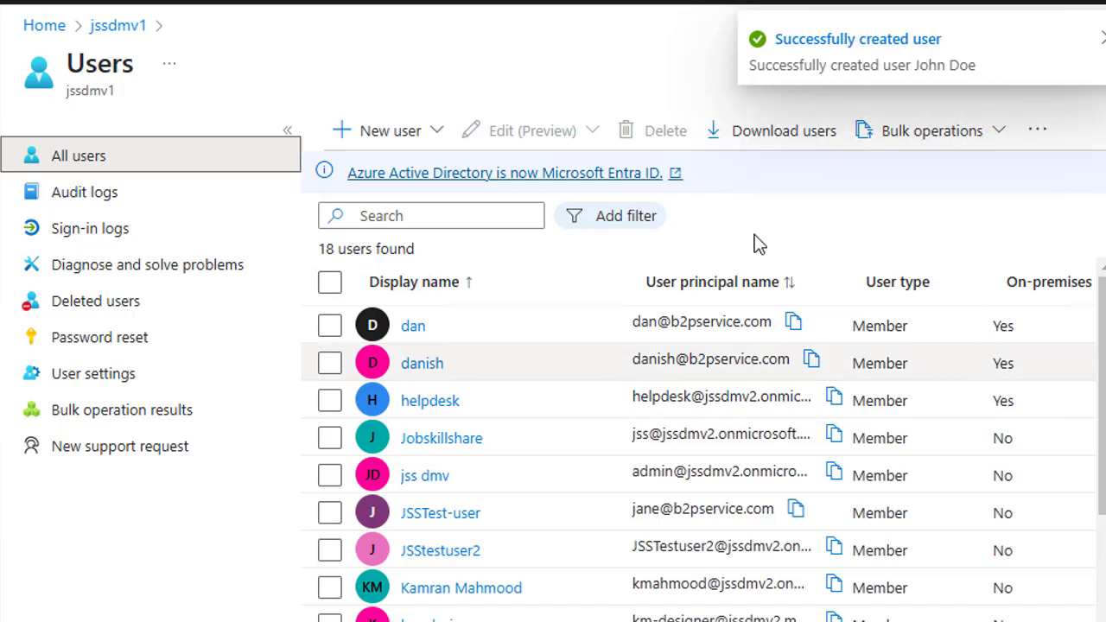
# Refresh the users list and open the newly created user's profile.
pyautogui.click(1037, 131)
pyautogui.click(1037, 177)
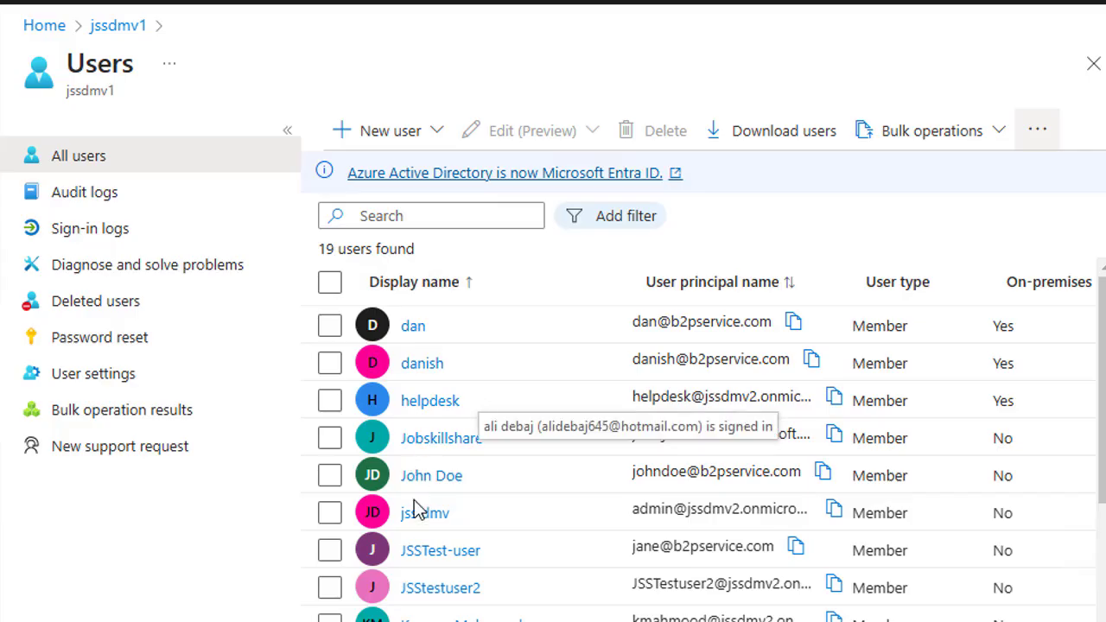
pyautogui.click(422, 478)
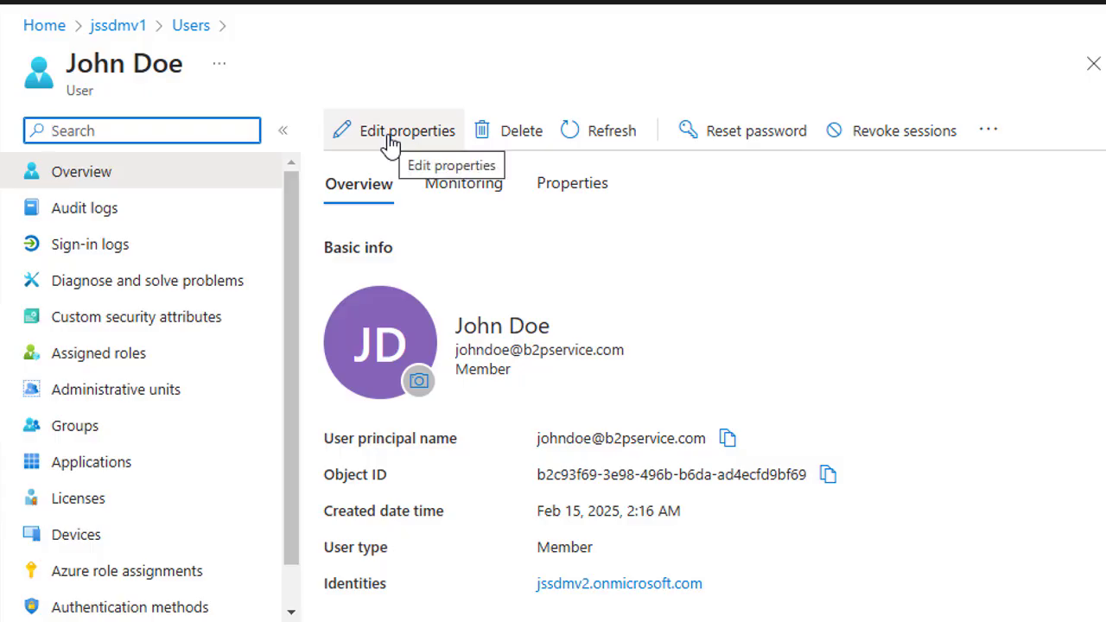
# Open the new user's editable properties and view the Identity and Job Information fields.
pyautogui.click(390, 140)
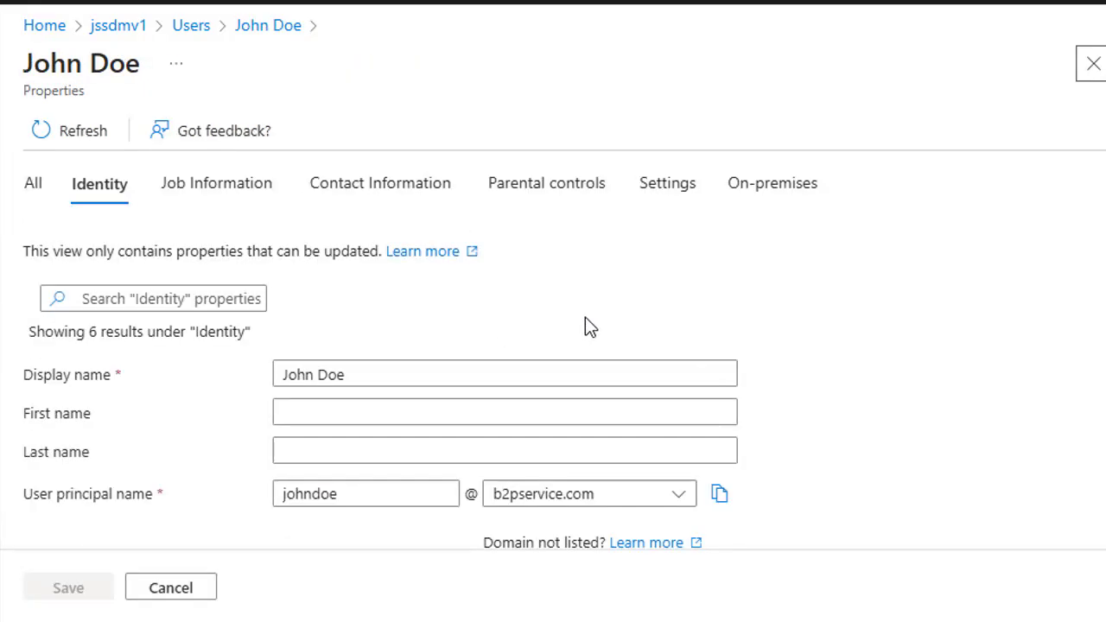
pyautogui.click(368, 412)
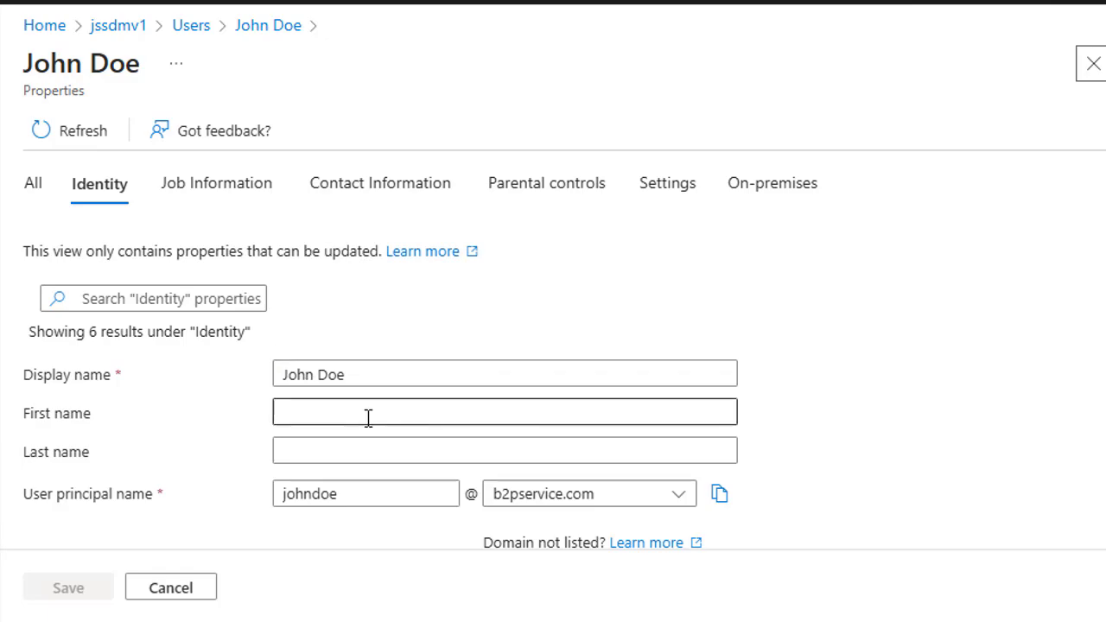
pyautogui.scroll(-2, 385, 413)
pyautogui.scroll(2, 392, 307)
pyautogui.click(233, 203)
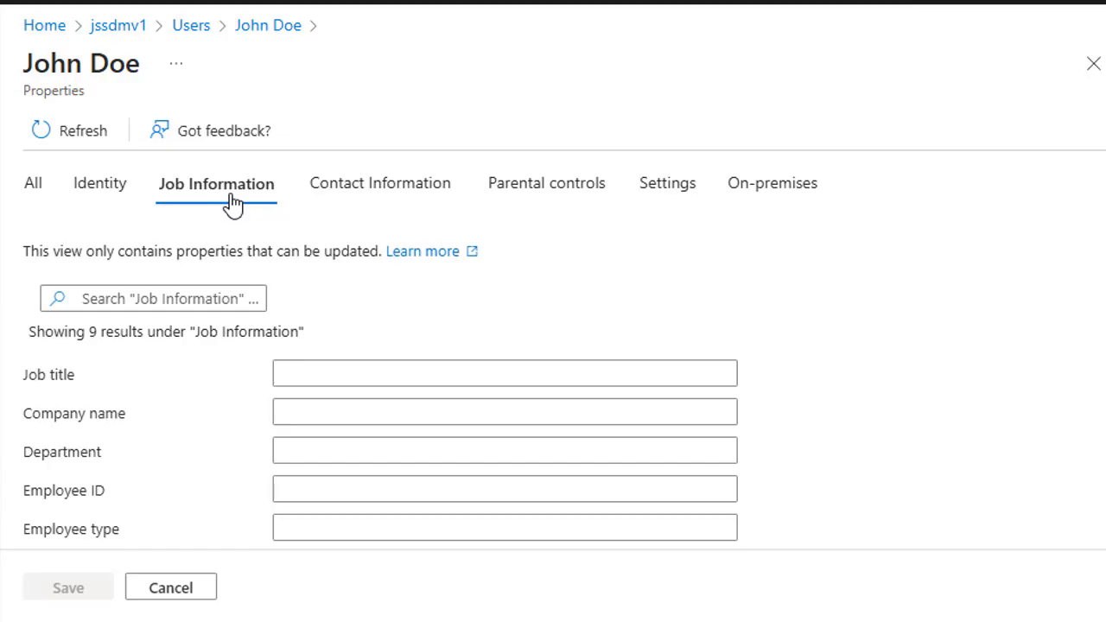
# Review the user's editable Contact Information and Job Information fields, including hire date, manager and sponsors, leaving them unchanged.
pyautogui.click(397, 193)
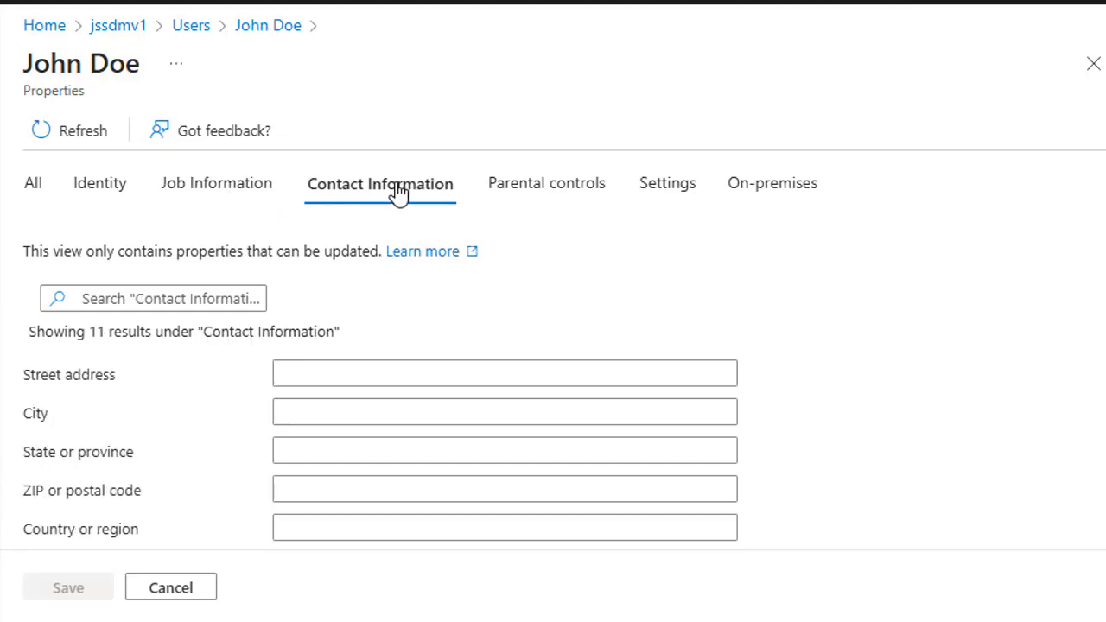
pyautogui.click(220, 191)
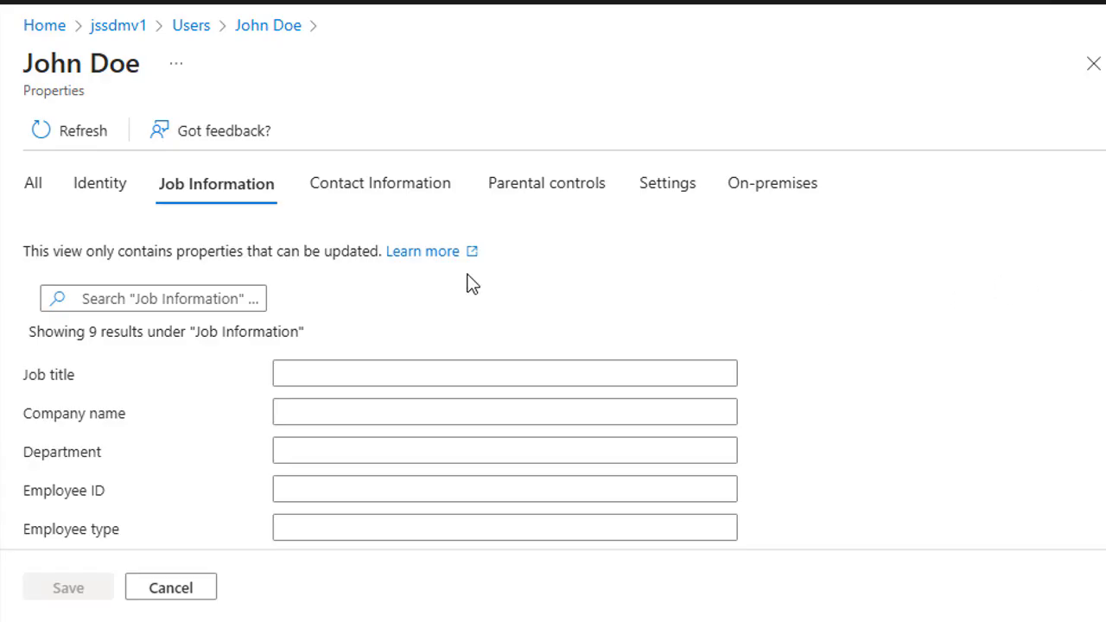
pyautogui.scroll(-2, 324, 279)
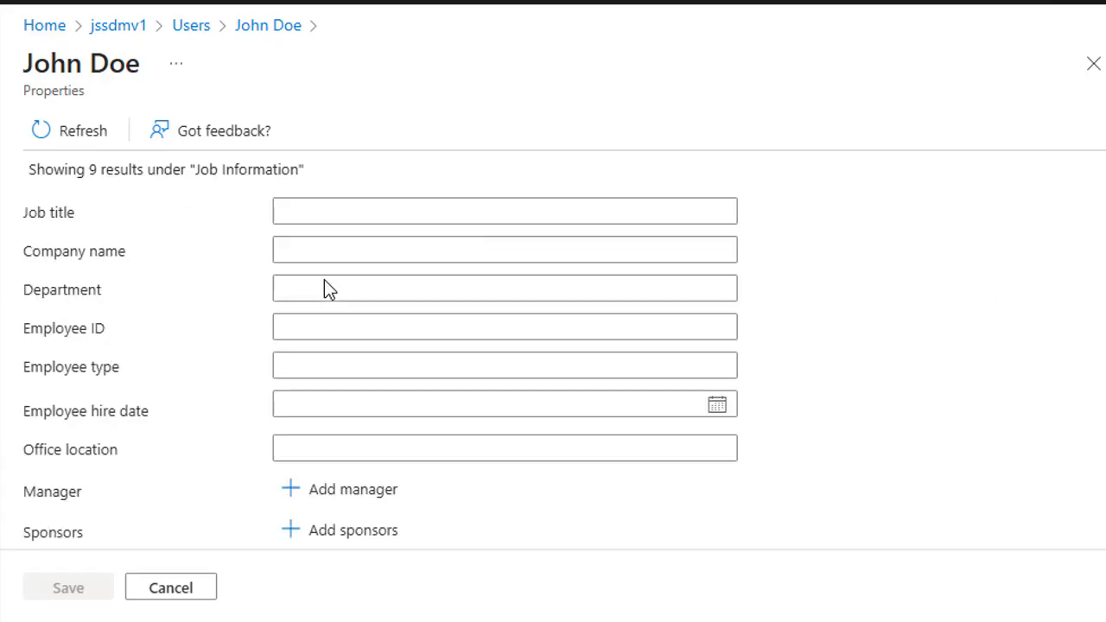
pyautogui.scroll(2, 325, 281)
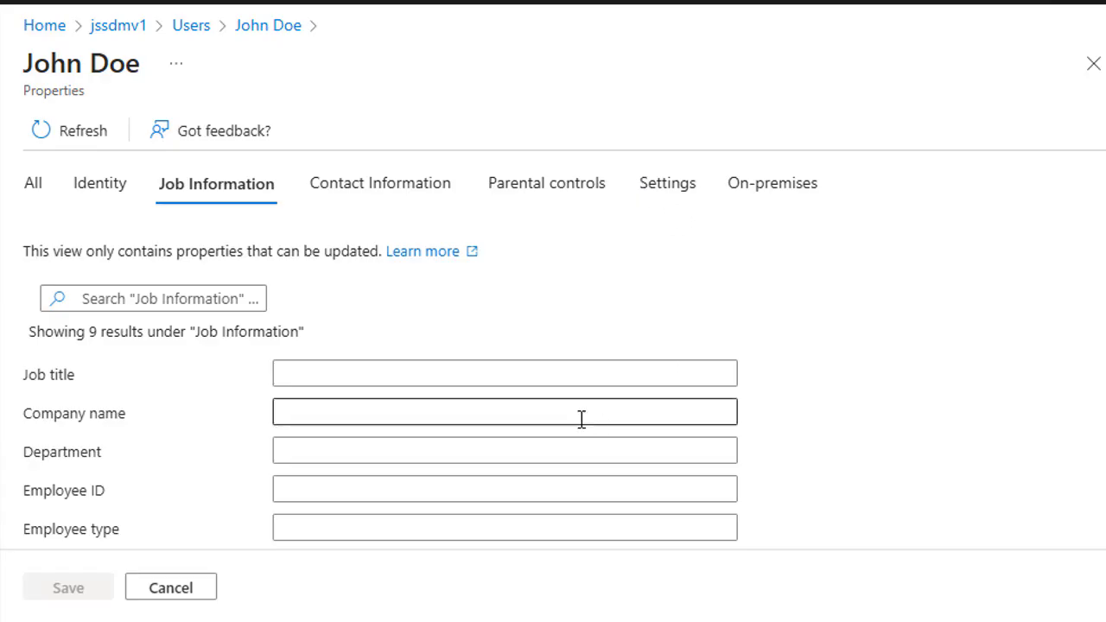
pyautogui.click(29, 190)
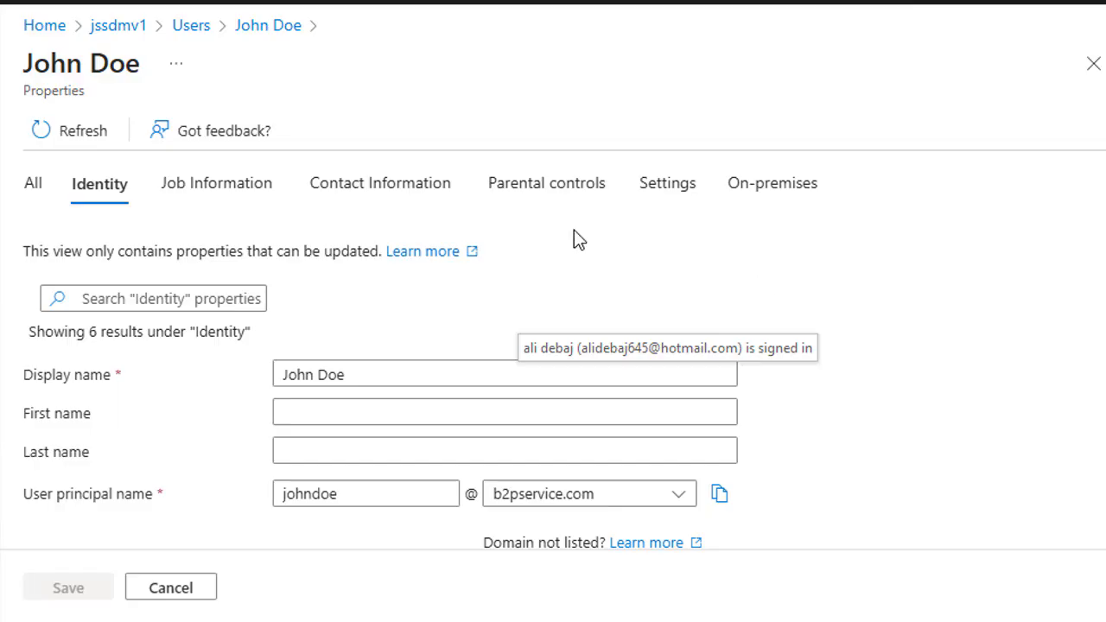
# Reopen the new user's profile from the users list, reset the account password and copy the temporary password.
pyautogui.click(191, 32)
pyautogui.click(435, 482)
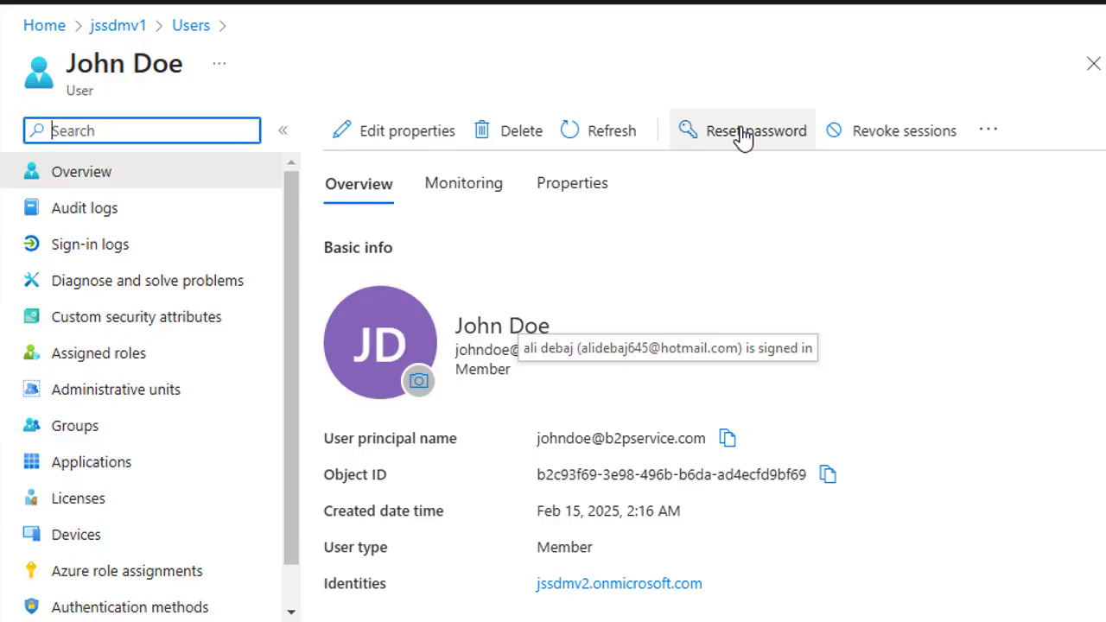
pyautogui.click(741, 131)
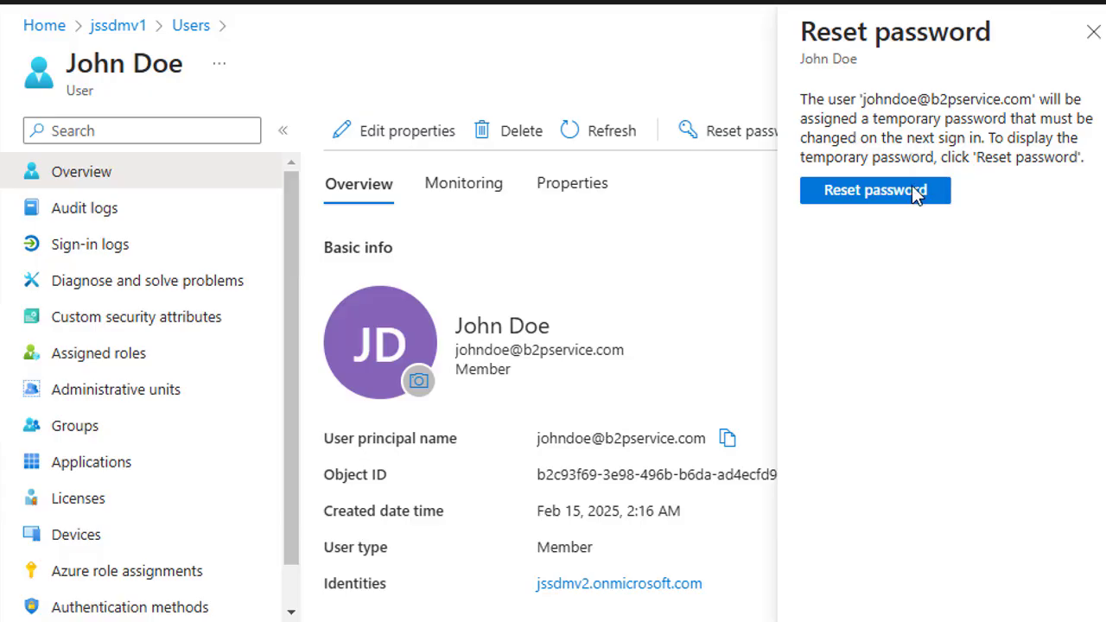
pyautogui.click(863, 204)
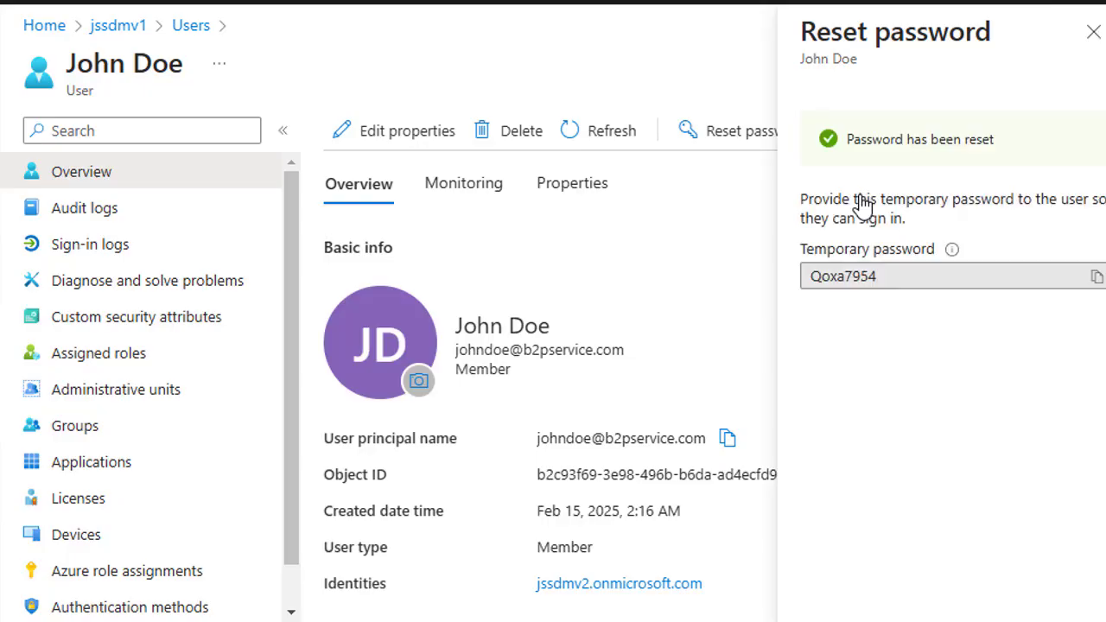
pyautogui.click(1096, 279)
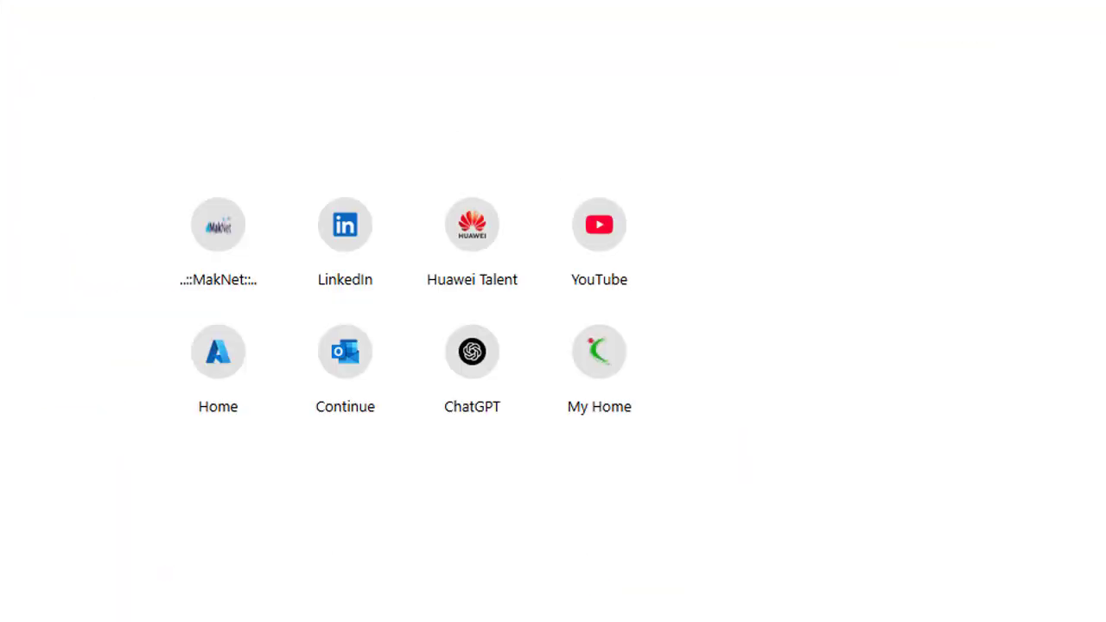
pyautogui.write('p')
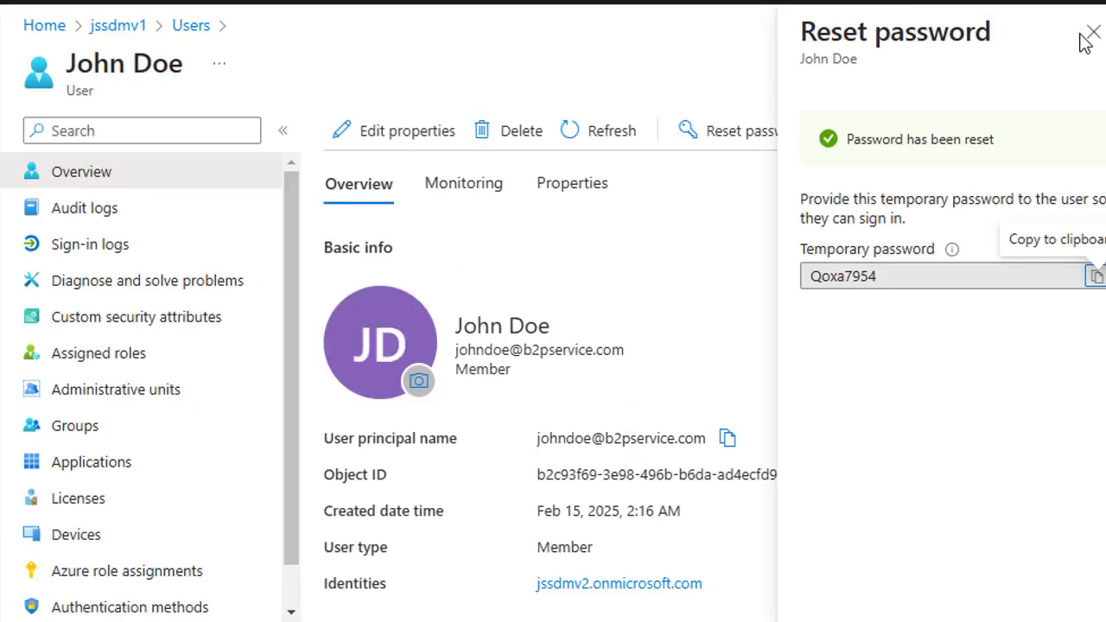
pyautogui.click(1092, 33)
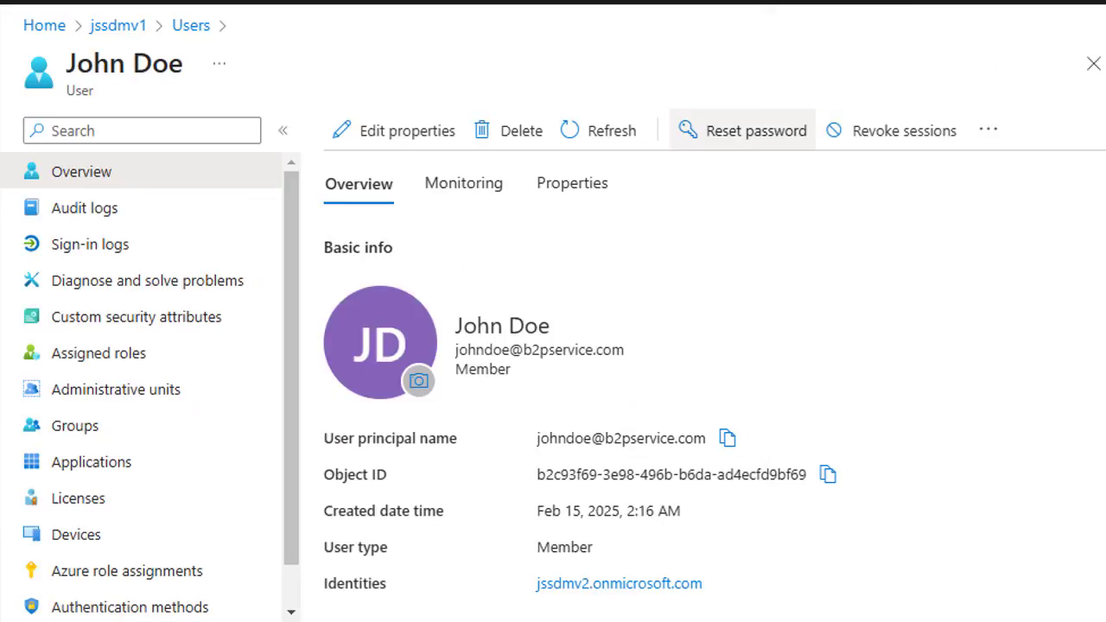
# Return to the users list and delete the newly created user.
pyautogui.click(192, 28)
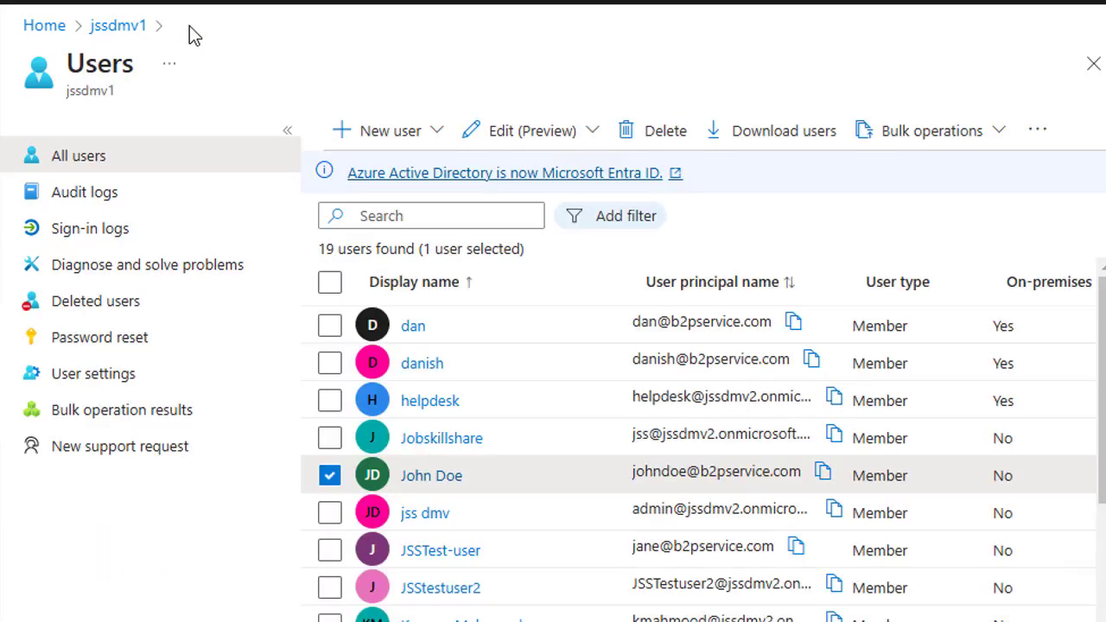
pyautogui.click(330, 481)
pyautogui.click(330, 481)
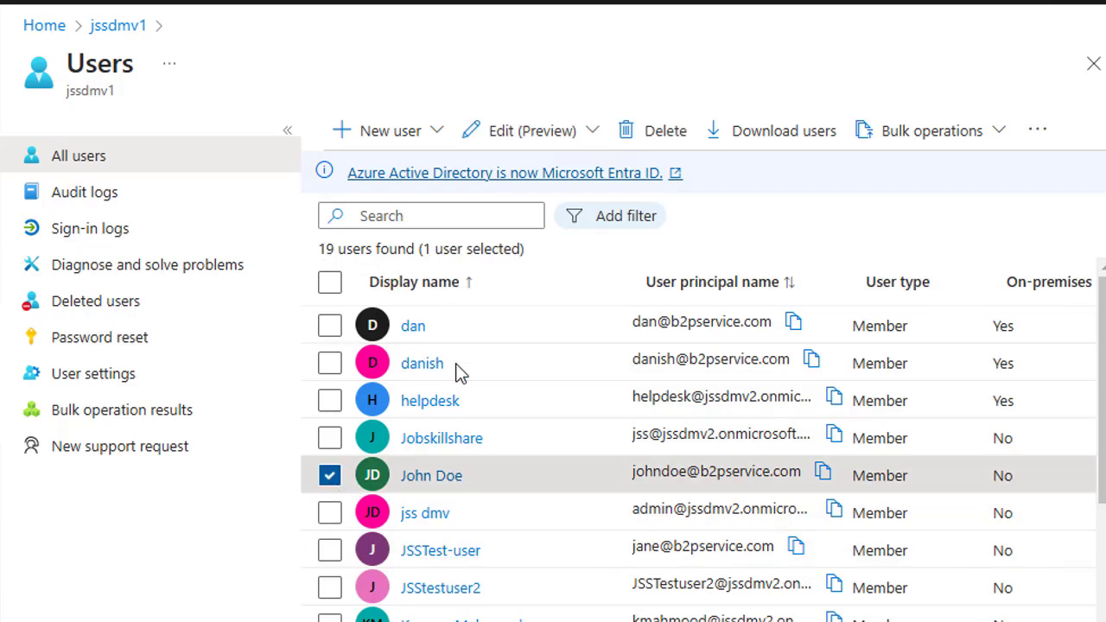
pyautogui.click(664, 138)
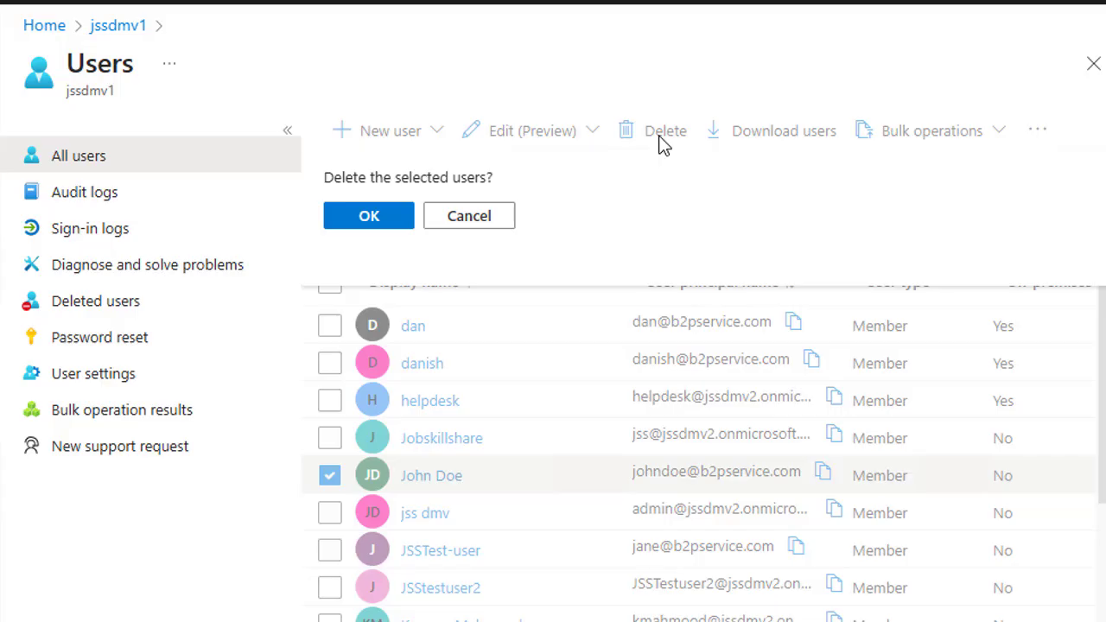
pyautogui.click(370, 218)
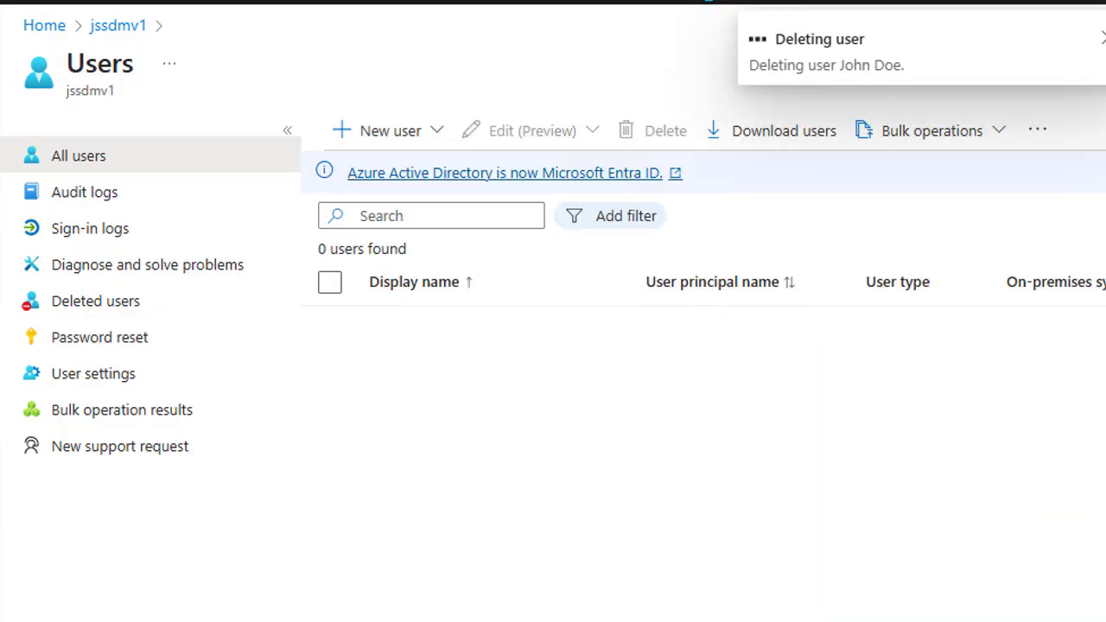
# Restore the newly created user from the deleted users and return to the list of all users.
pyautogui.click(104, 308)
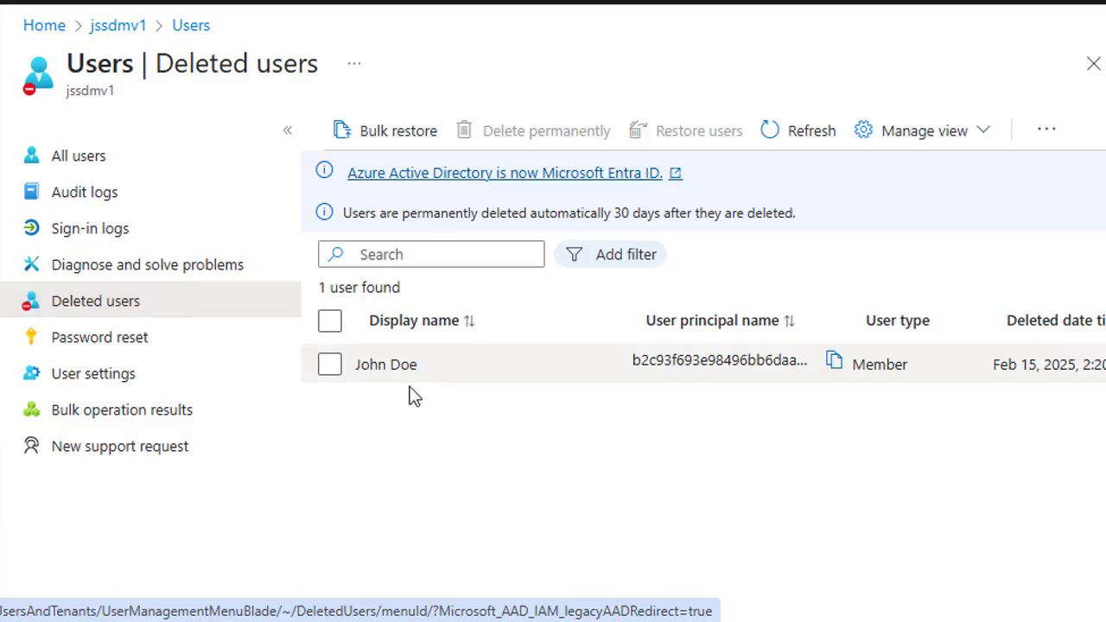
pyautogui.click(331, 366)
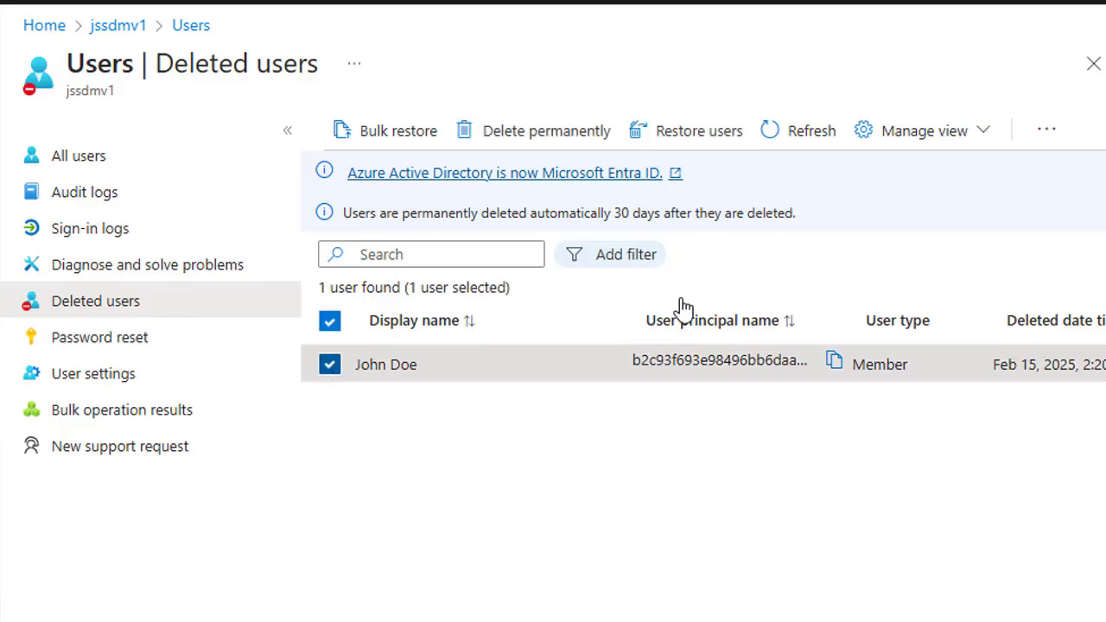
pyautogui.click(696, 141)
pyautogui.click(371, 254)
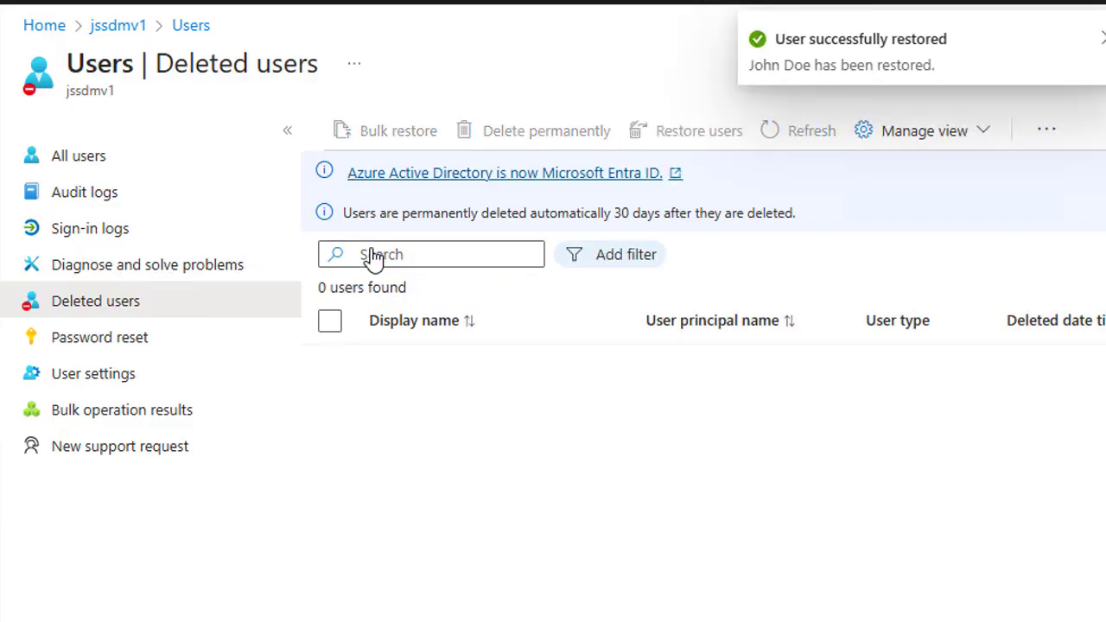
pyautogui.click(108, 163)
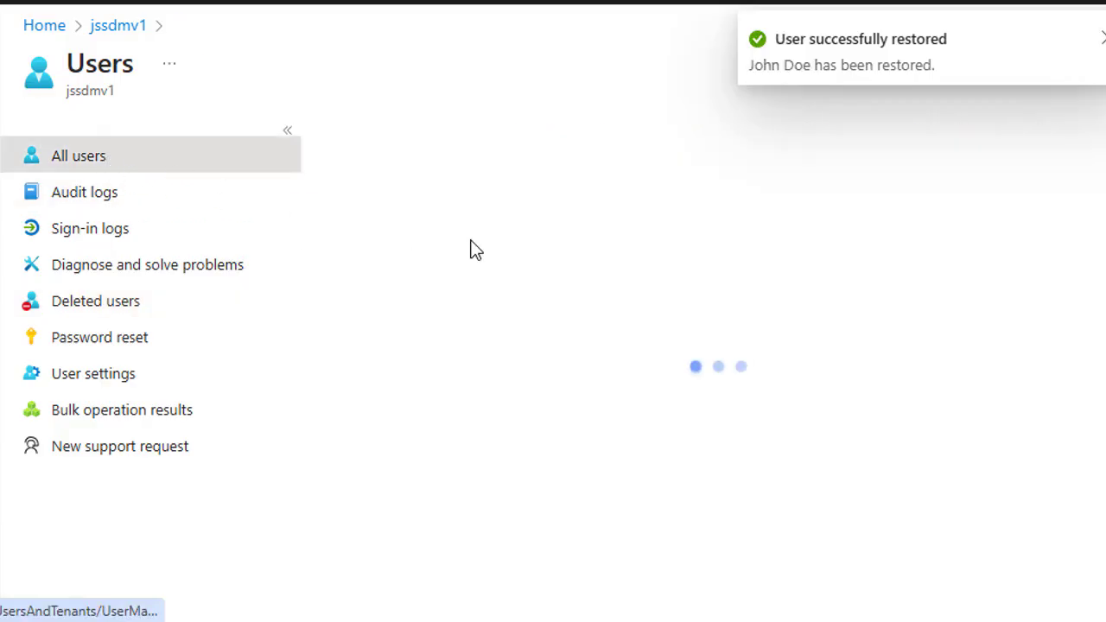